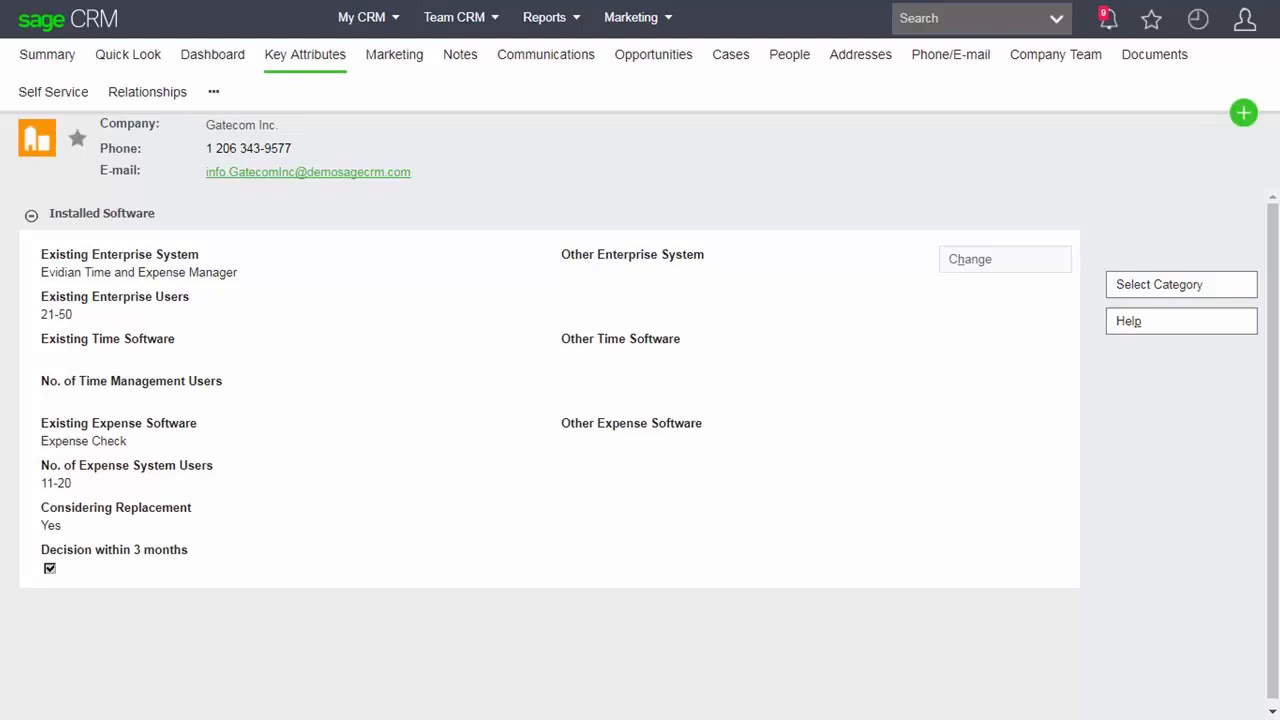
Open the key attribute categories in Administration and examine the fields of Installed Software, Person Skills and Skills Needed
mouse_move(1244, 20)
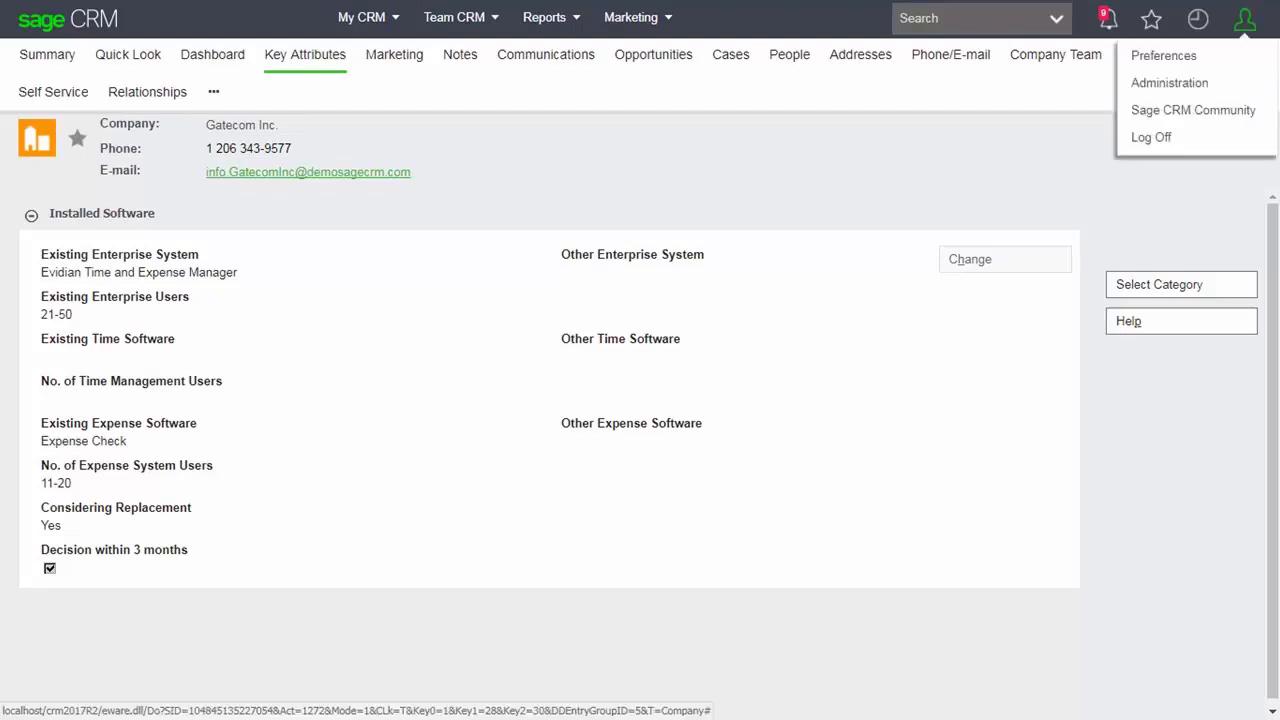
left_click(1169, 83)
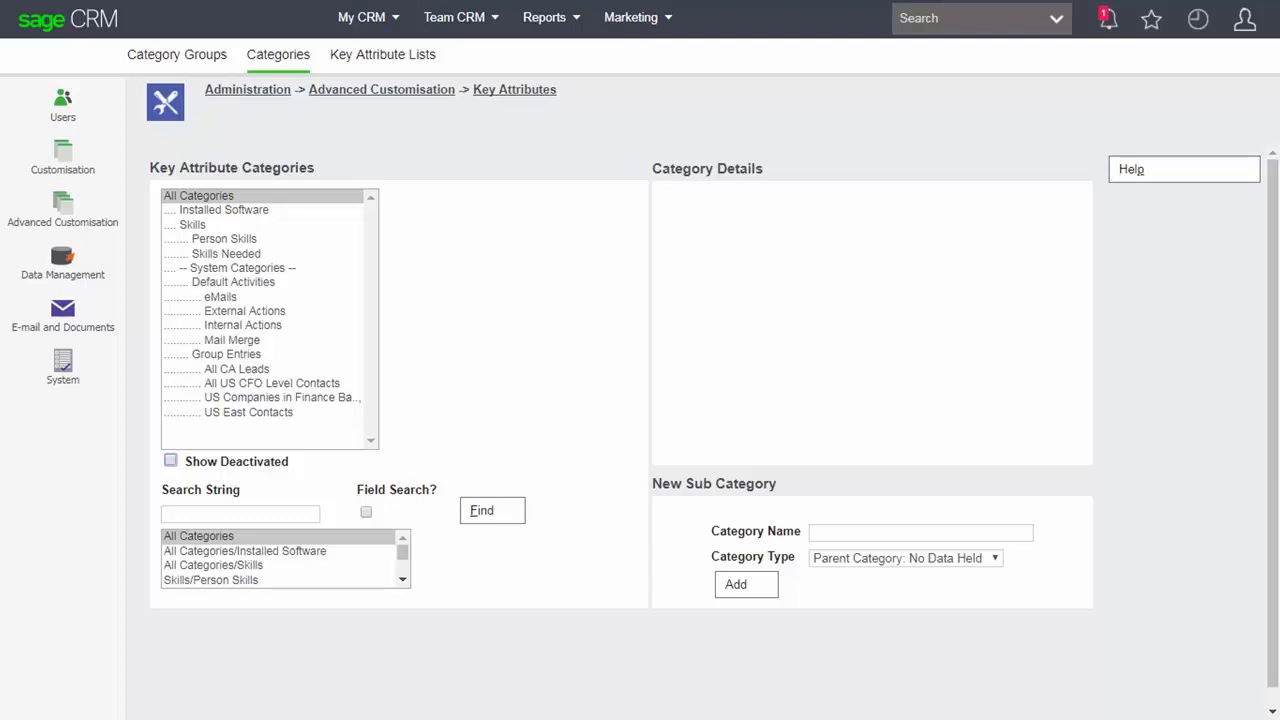
left_click(224, 210)
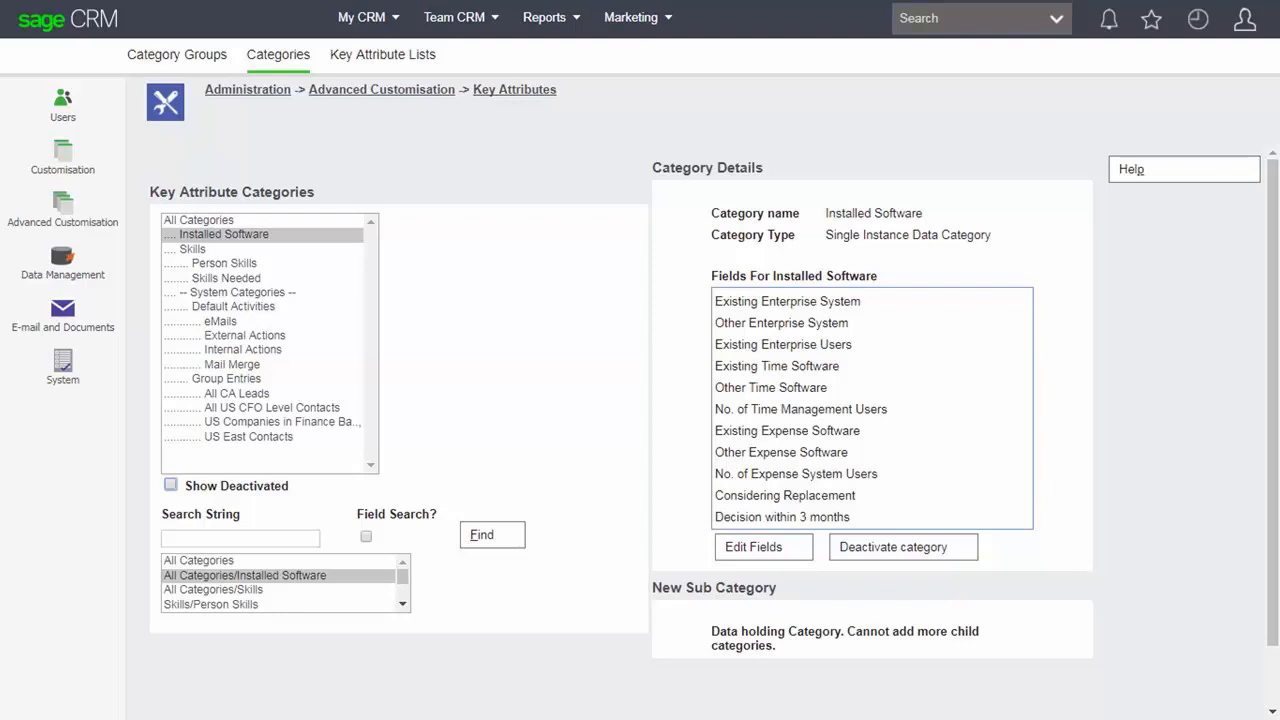
left_click(224, 263)
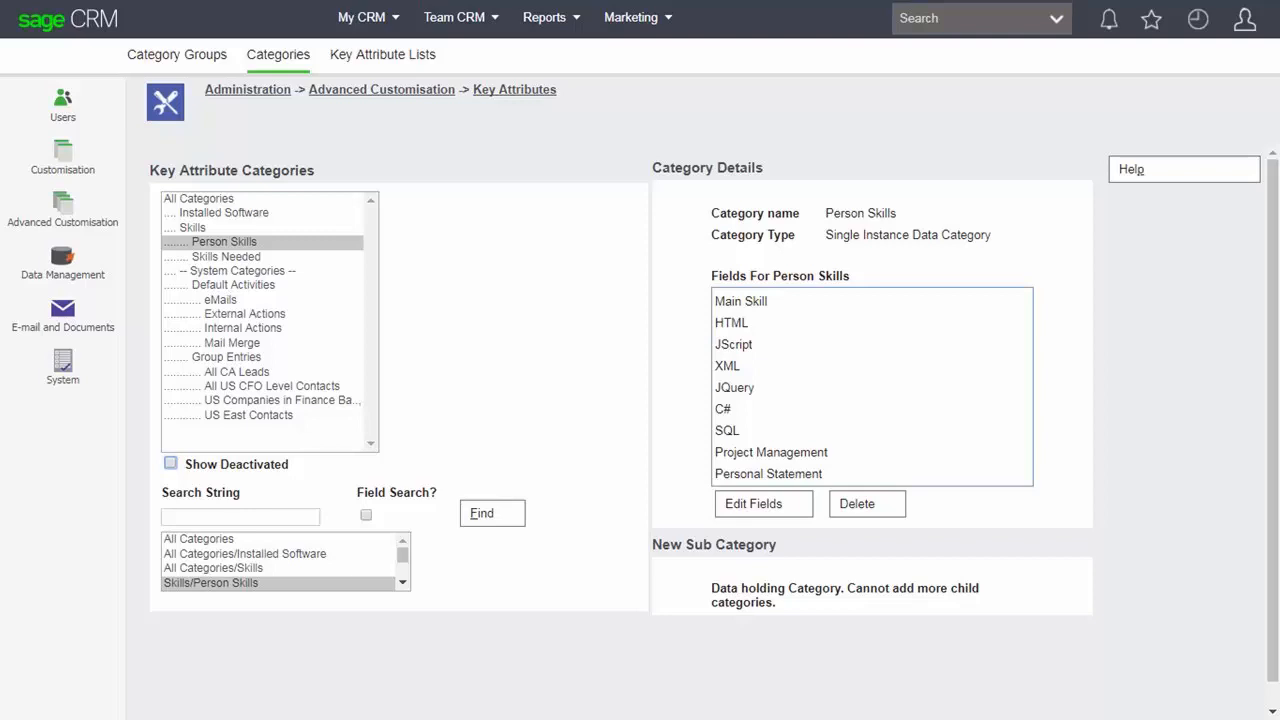
left_click(226, 257)
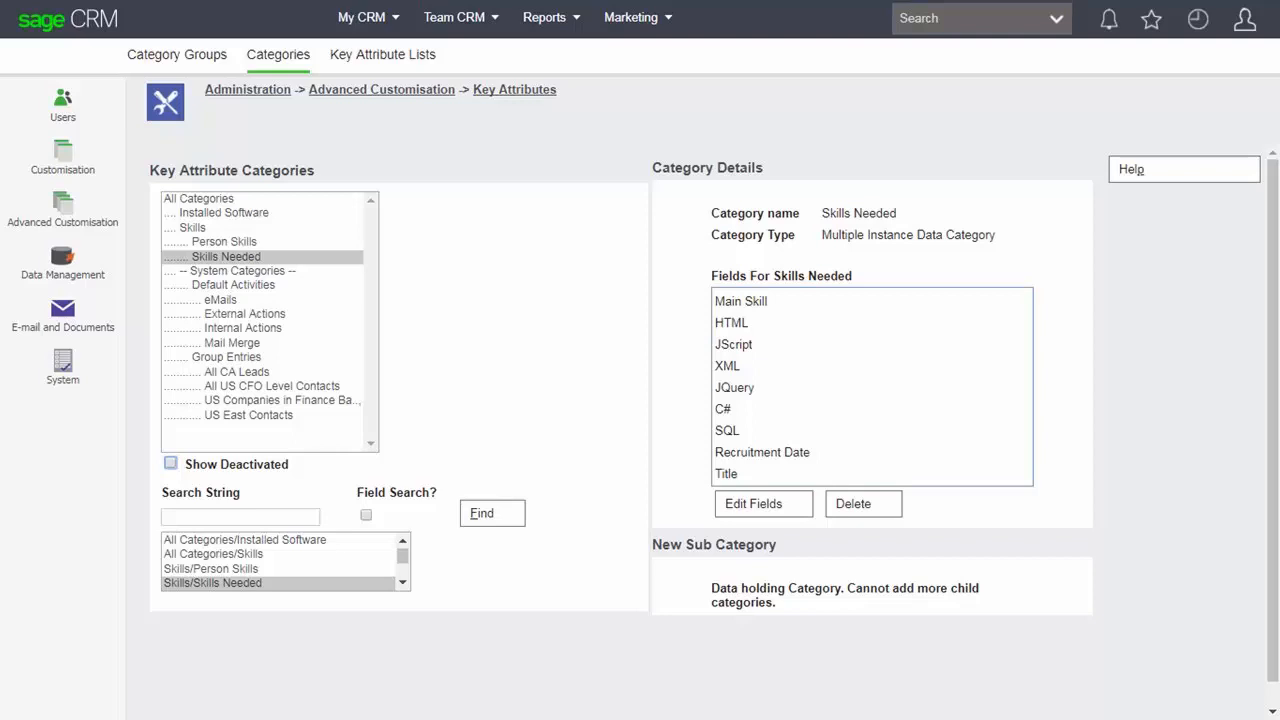
left_click(224, 213)
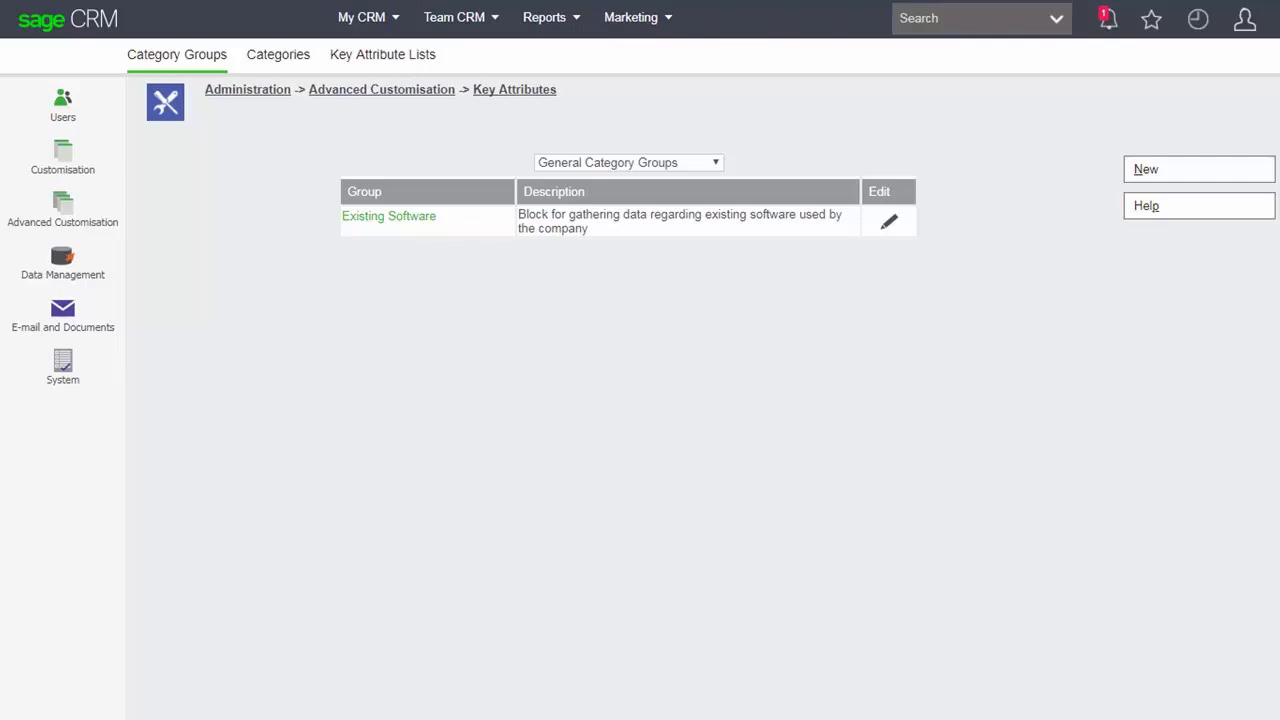
Create a general category group named Person Key Attributes, described as "Questions associated with the Person entity", and add the Person Skills category
left_click(714, 162)
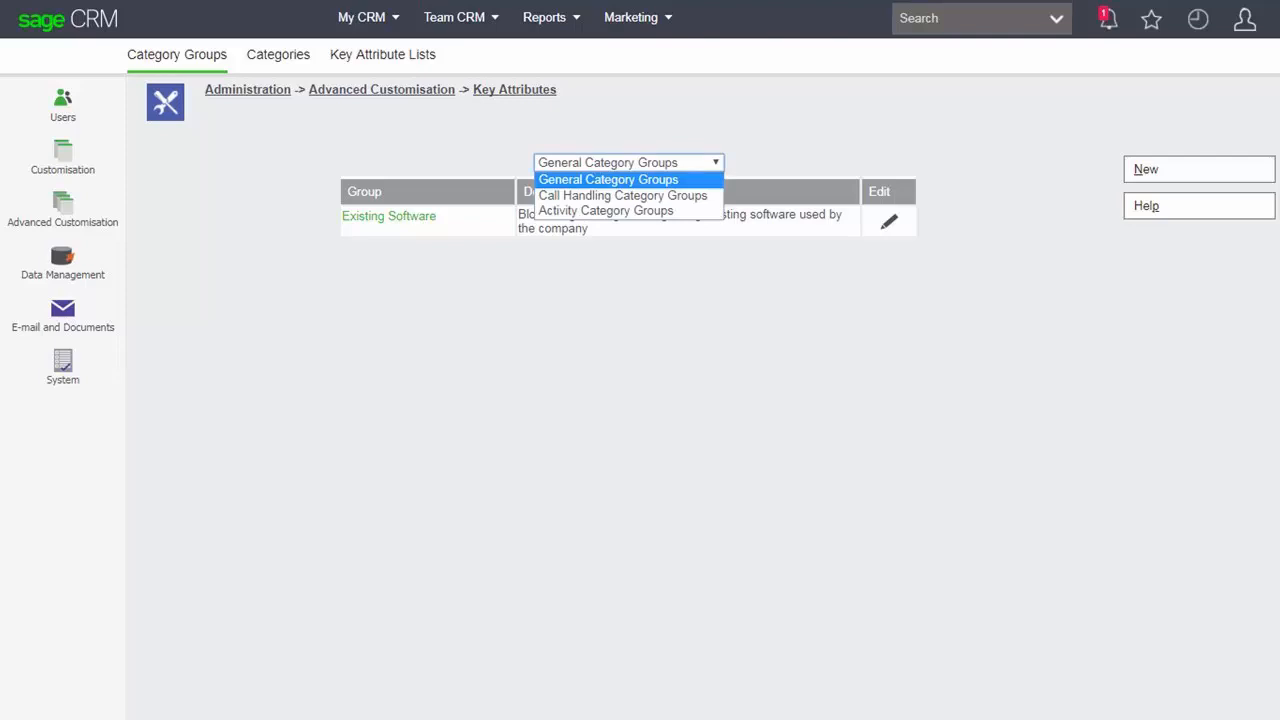
key("Escape")
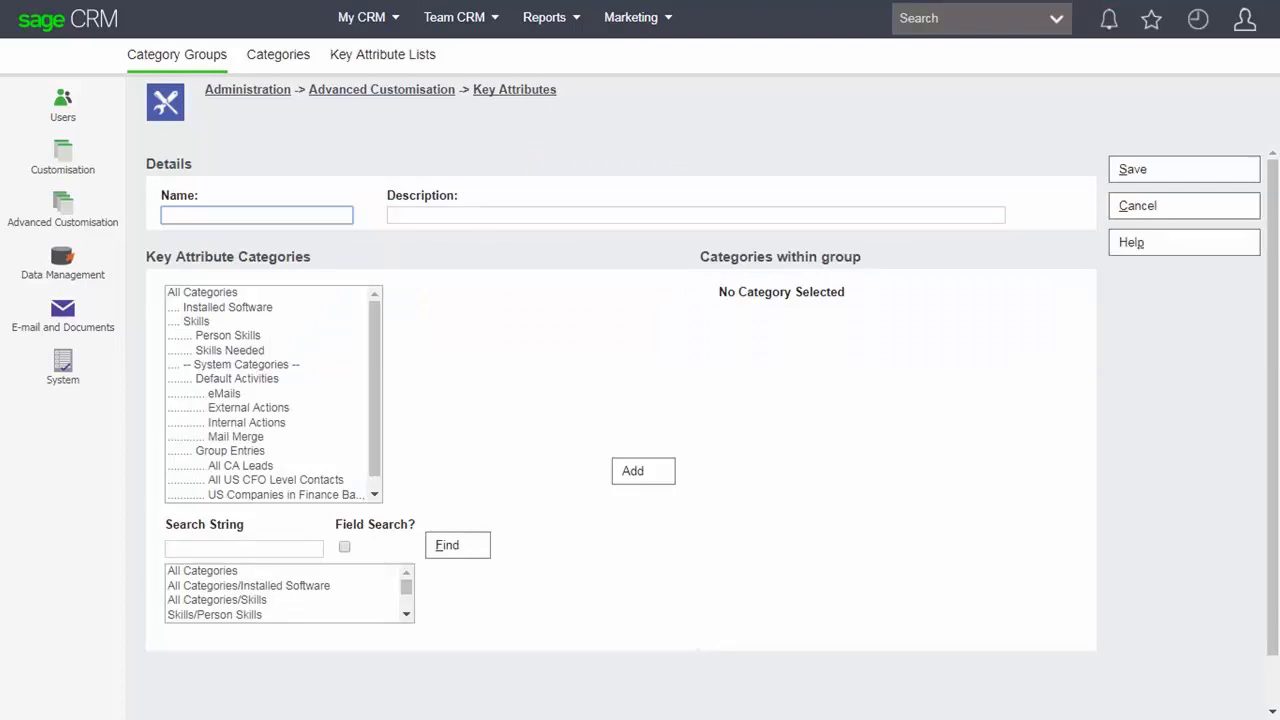
type("Person Key Attributes")
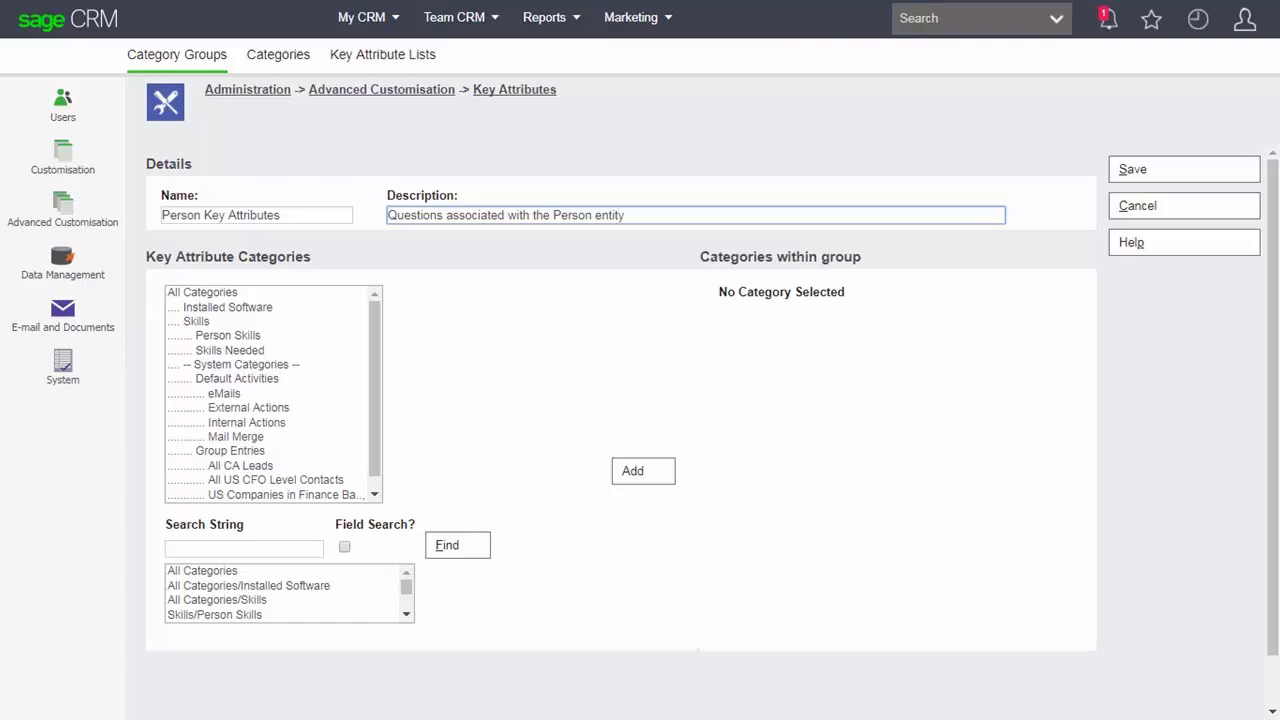
left_click(228, 336)
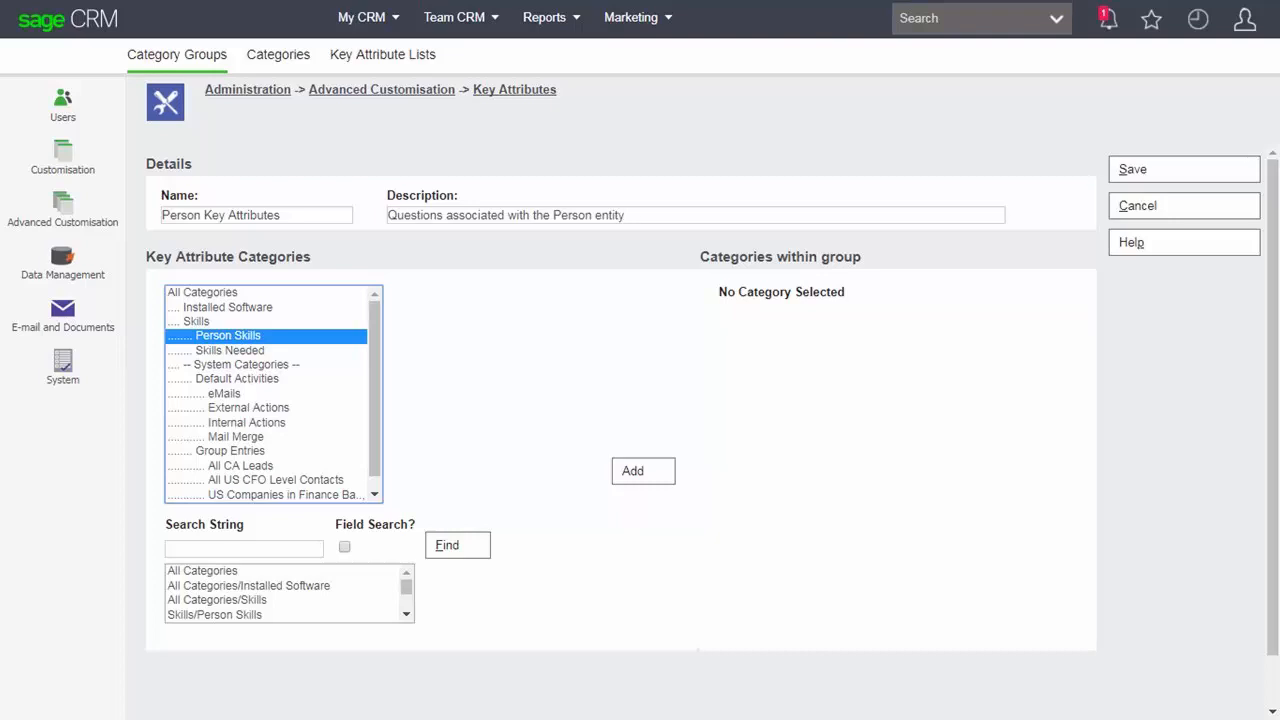
left_click(643, 471)
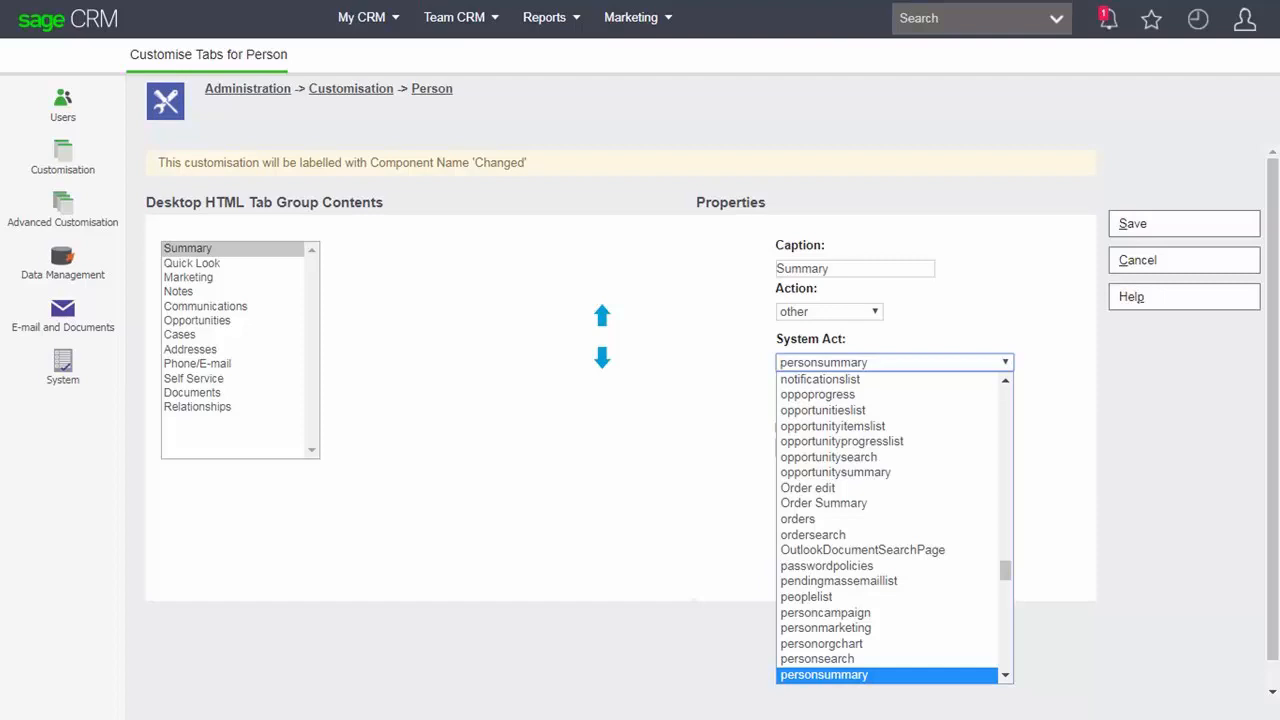
Add a Skills tab to the Person tab group using Key Attributes and the Person Key Attributes group, placed after Quick Look, and save
key("k")
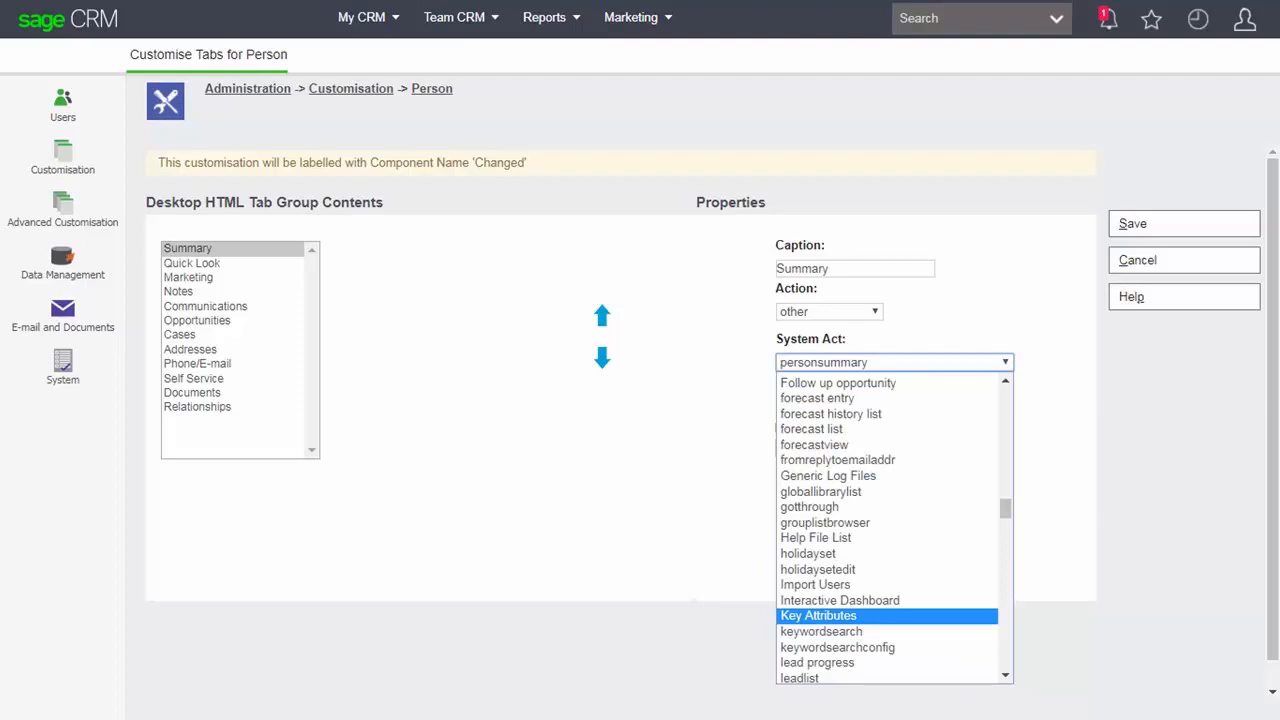
key("Return")
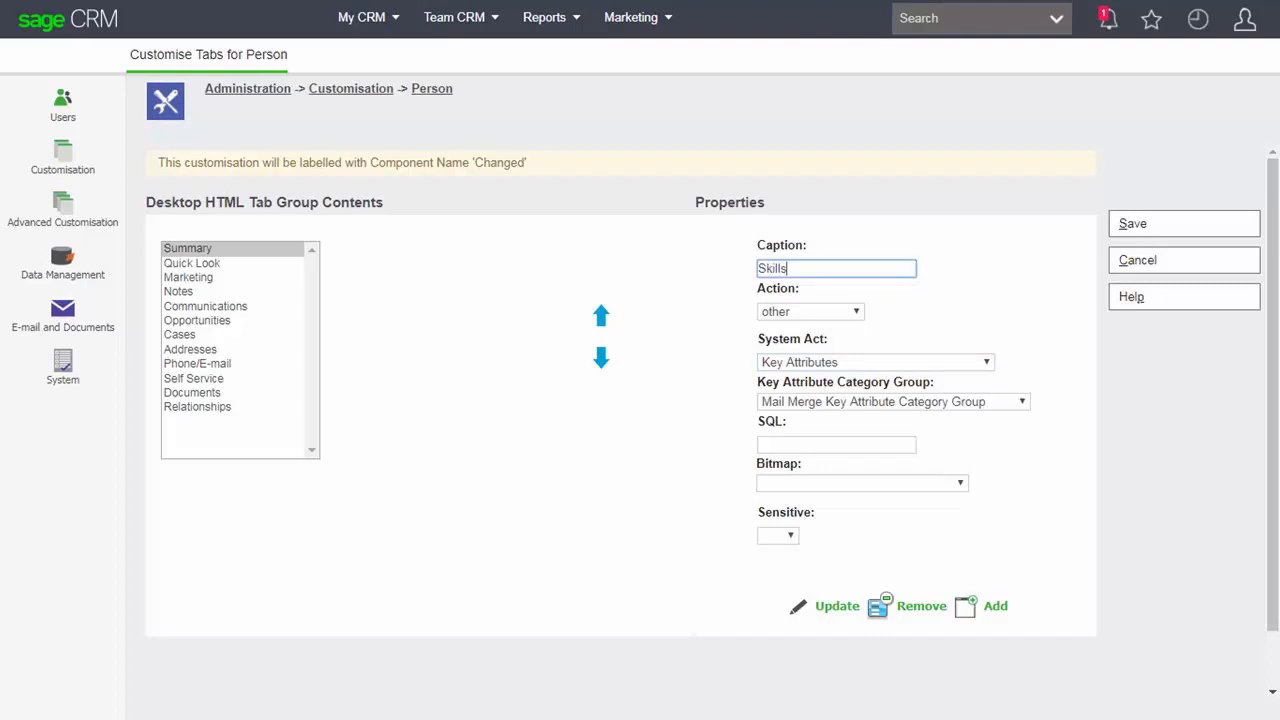
left_click(1021, 402)
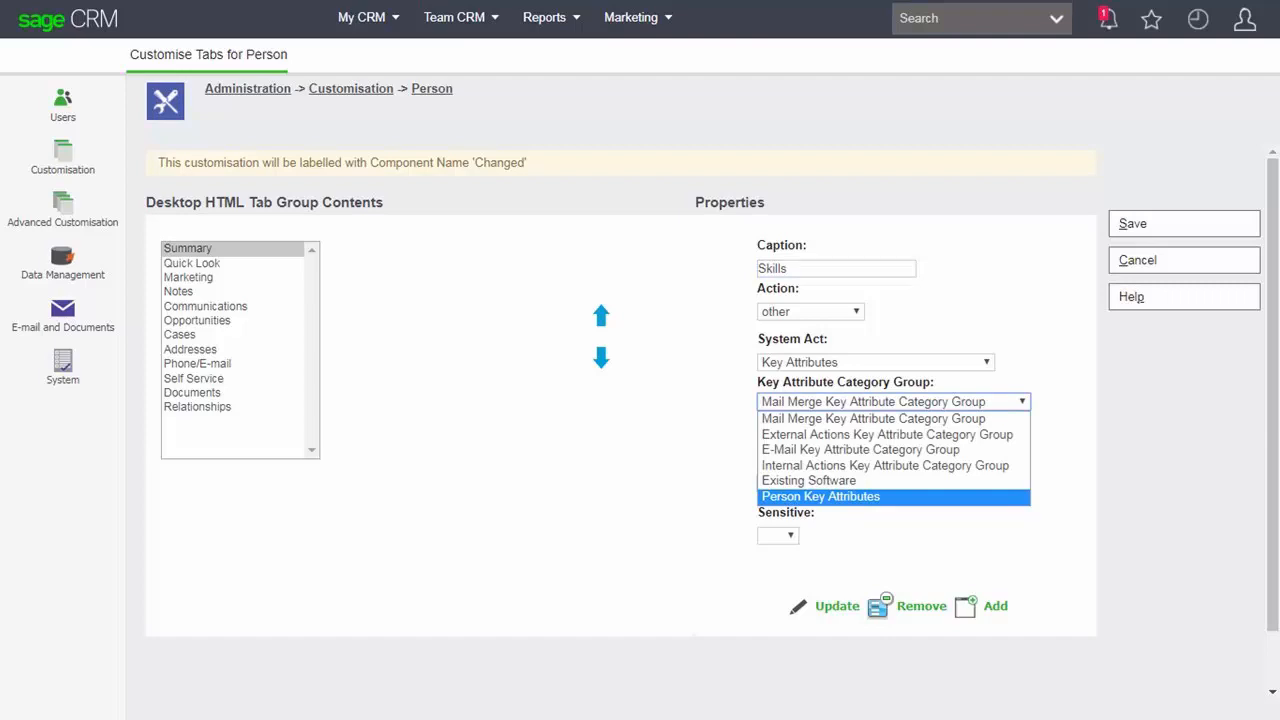
left_click(821, 497)
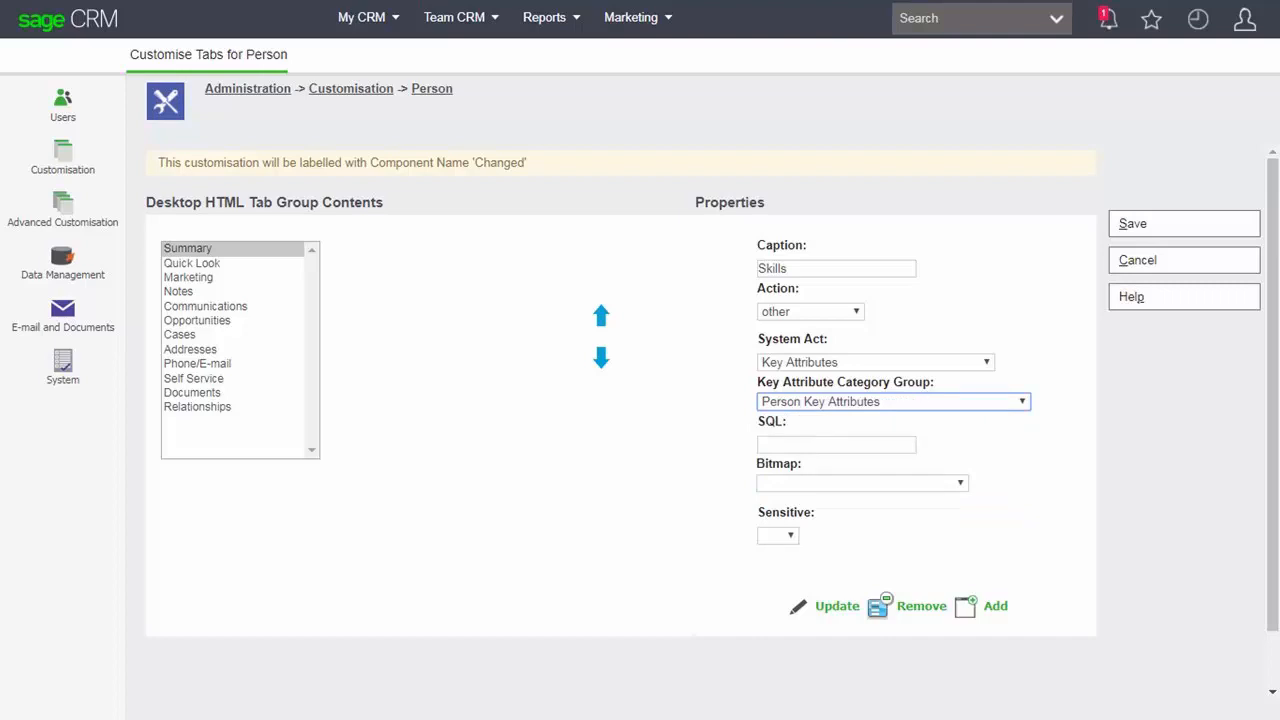
left_click(995, 606)
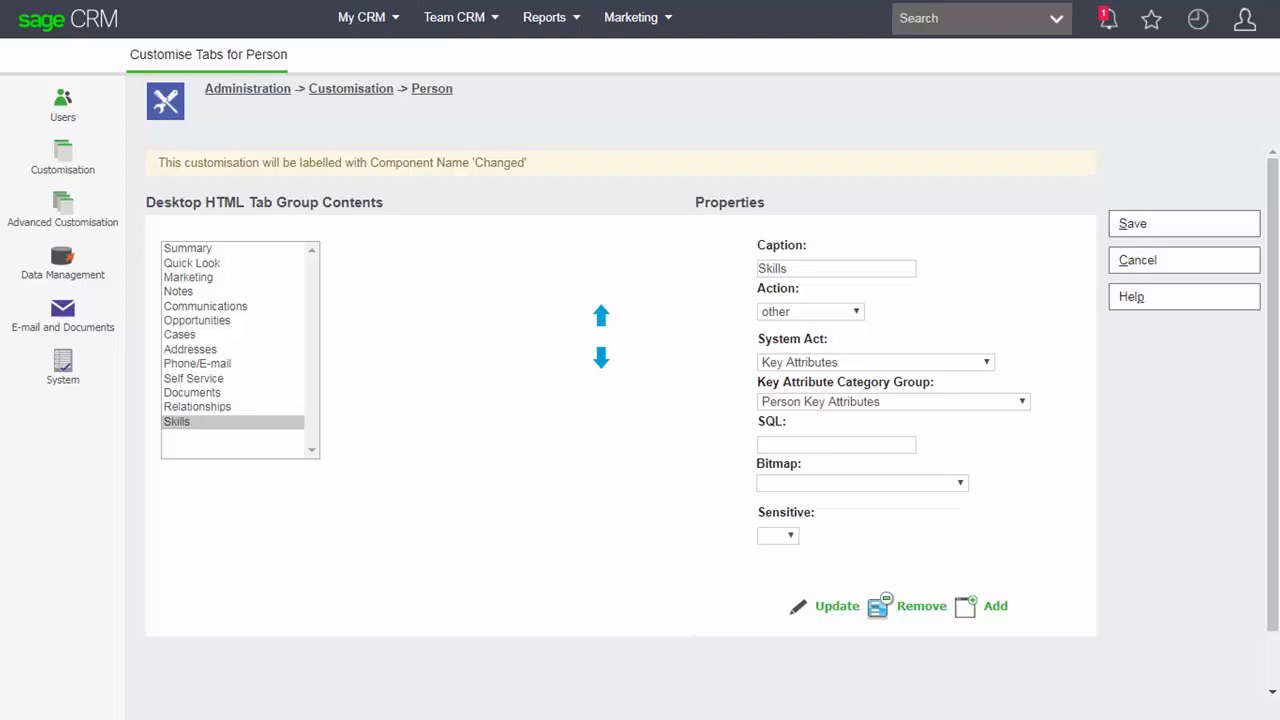
left_click(601, 315)
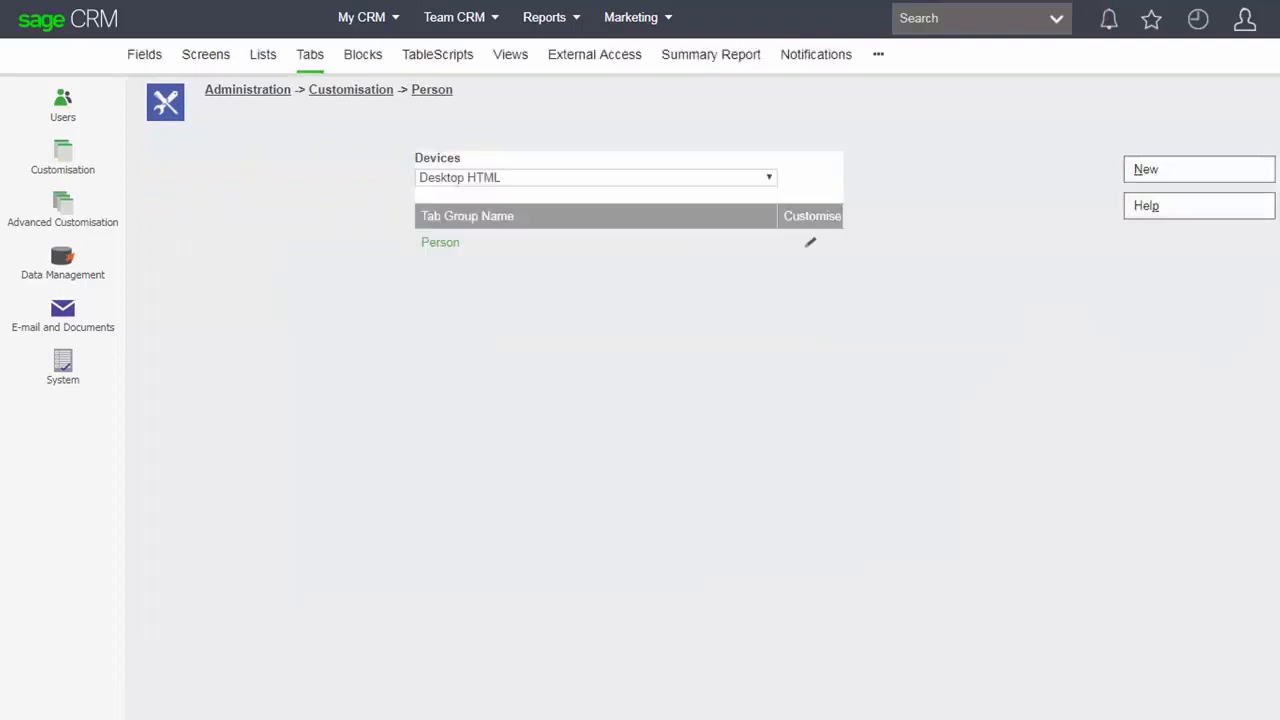
Open a recently viewed person's Skills tab and add the Person Skills category to the record
left_click(1198, 19)
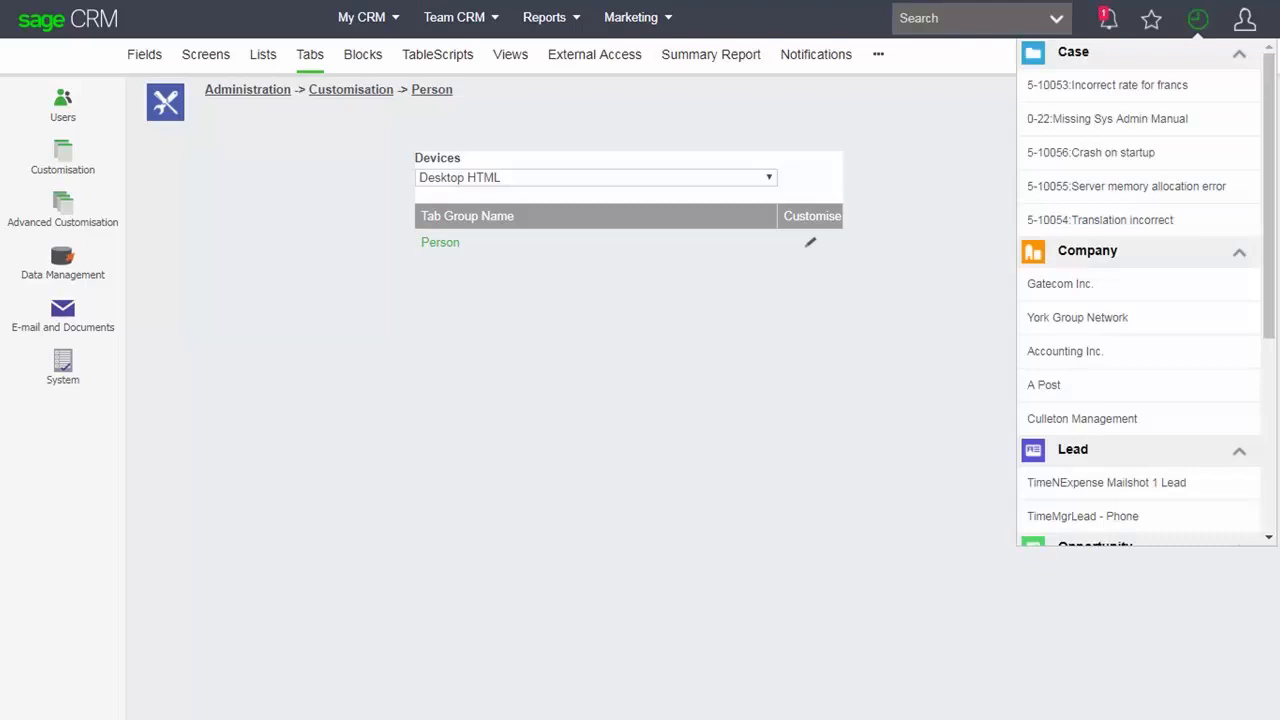
scroll(1140, 290, "down", 3)
left_click(1061, 436)
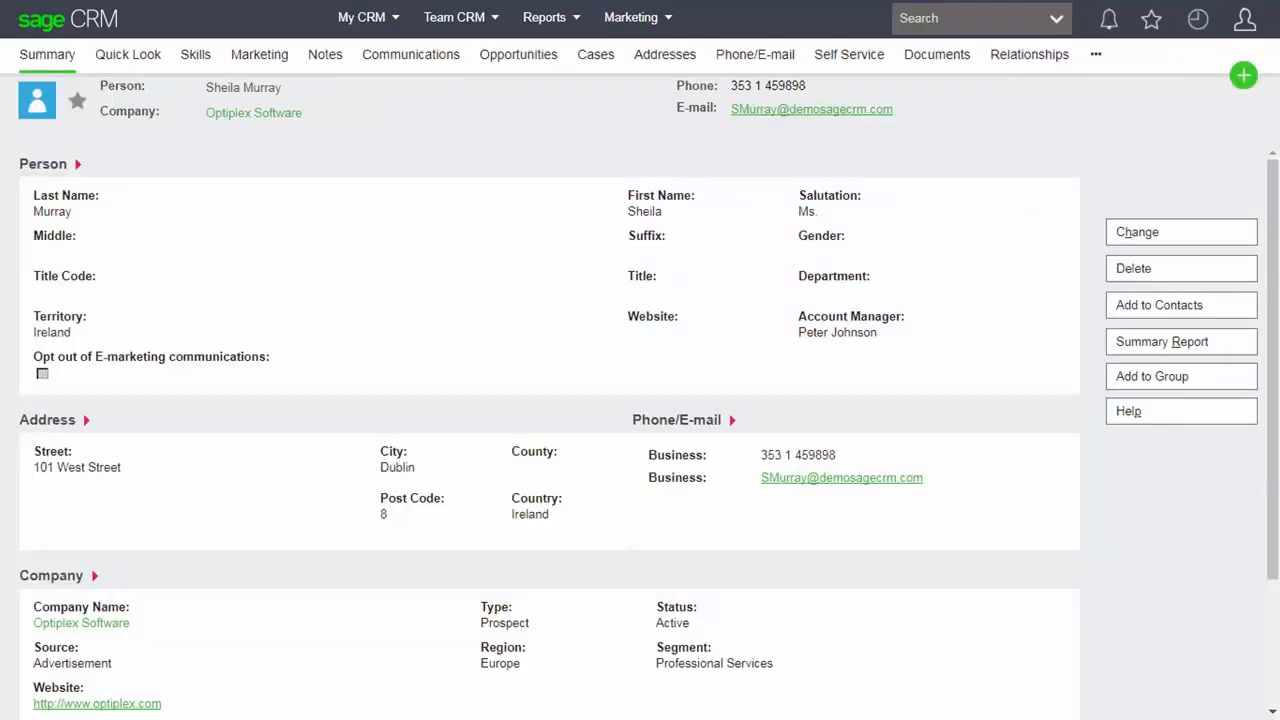
left_click(195, 55)
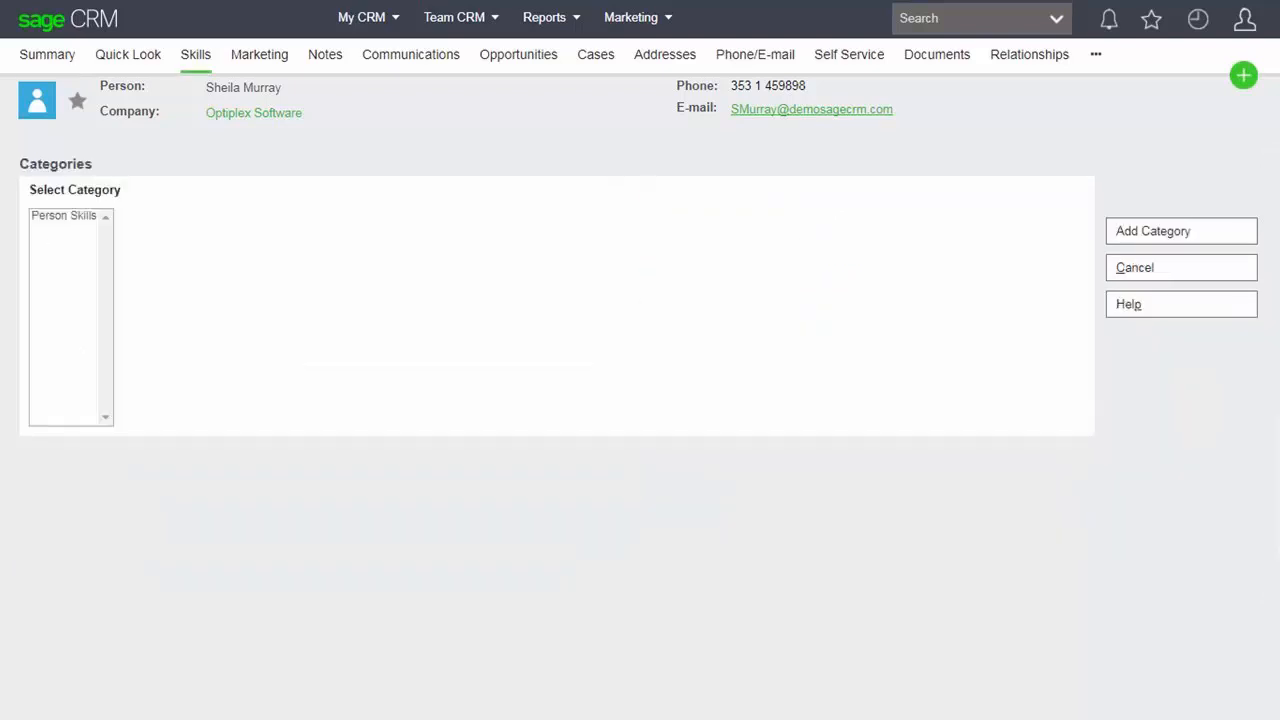
left_click(64, 216)
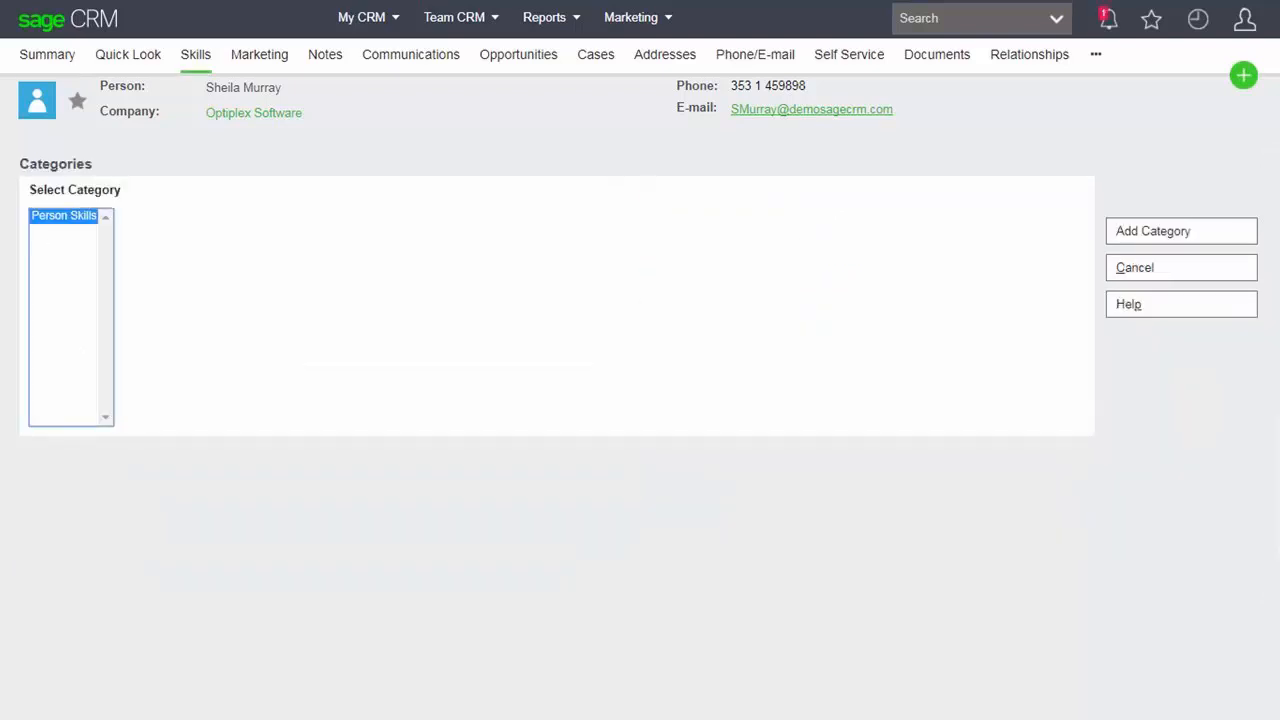
left_click(1181, 231)
Set the person's Main Skill to HTML, tick HTML, C# and XML, and save the Person Skills answers
left_click(76, 228)
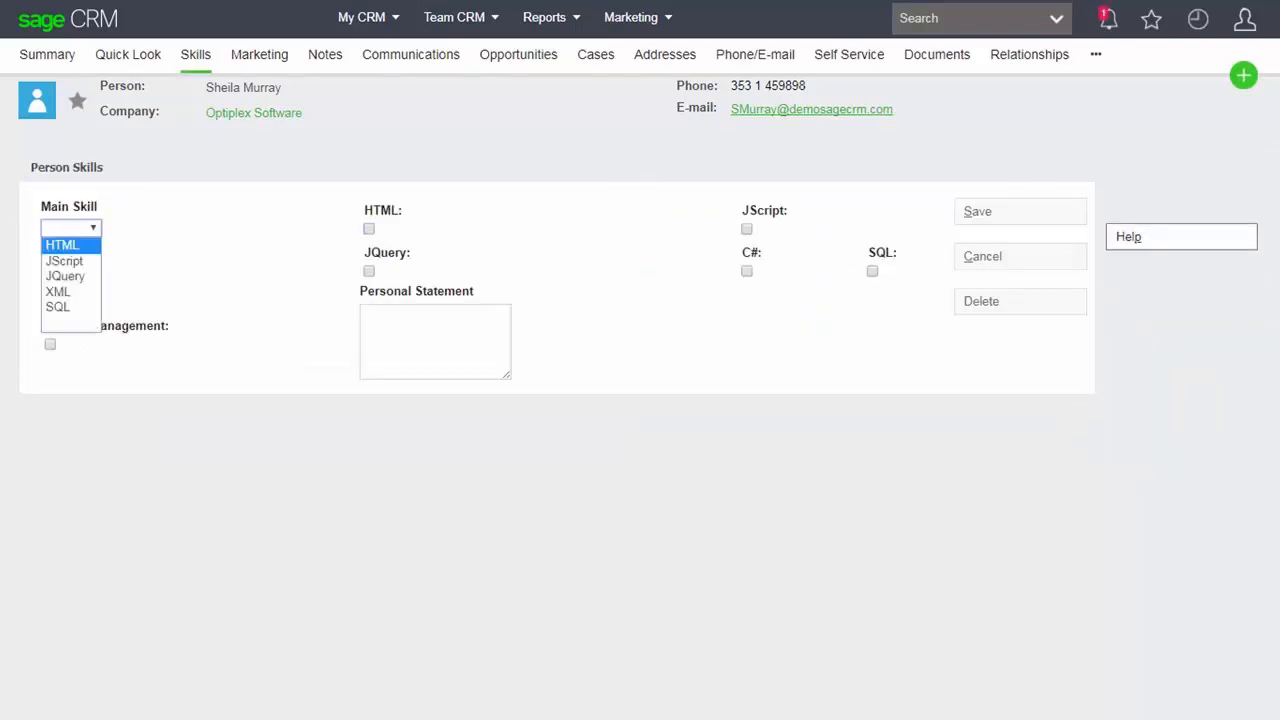
left_click(63, 245)
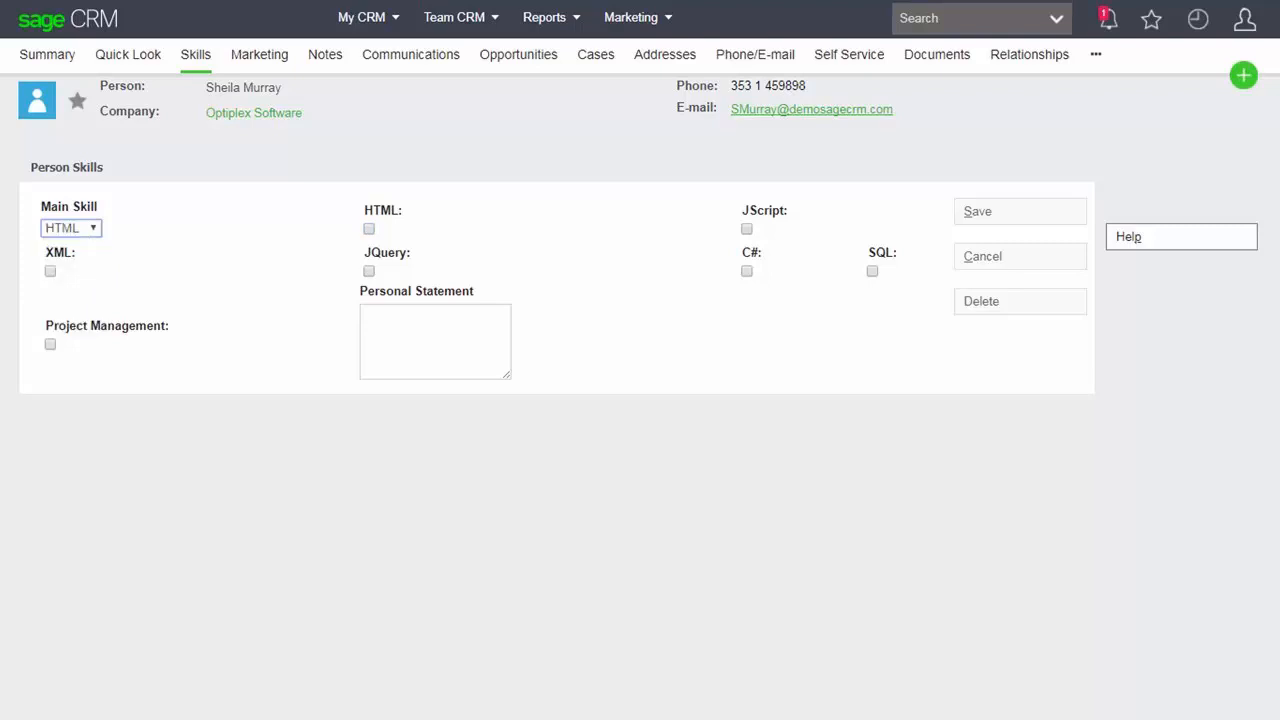
left_click(369, 229)
left_click(369, 271)
left_click(747, 271)
left_click(1020, 212)
left_click(369, 271)
left_click(50, 271)
left_click(1020, 212)
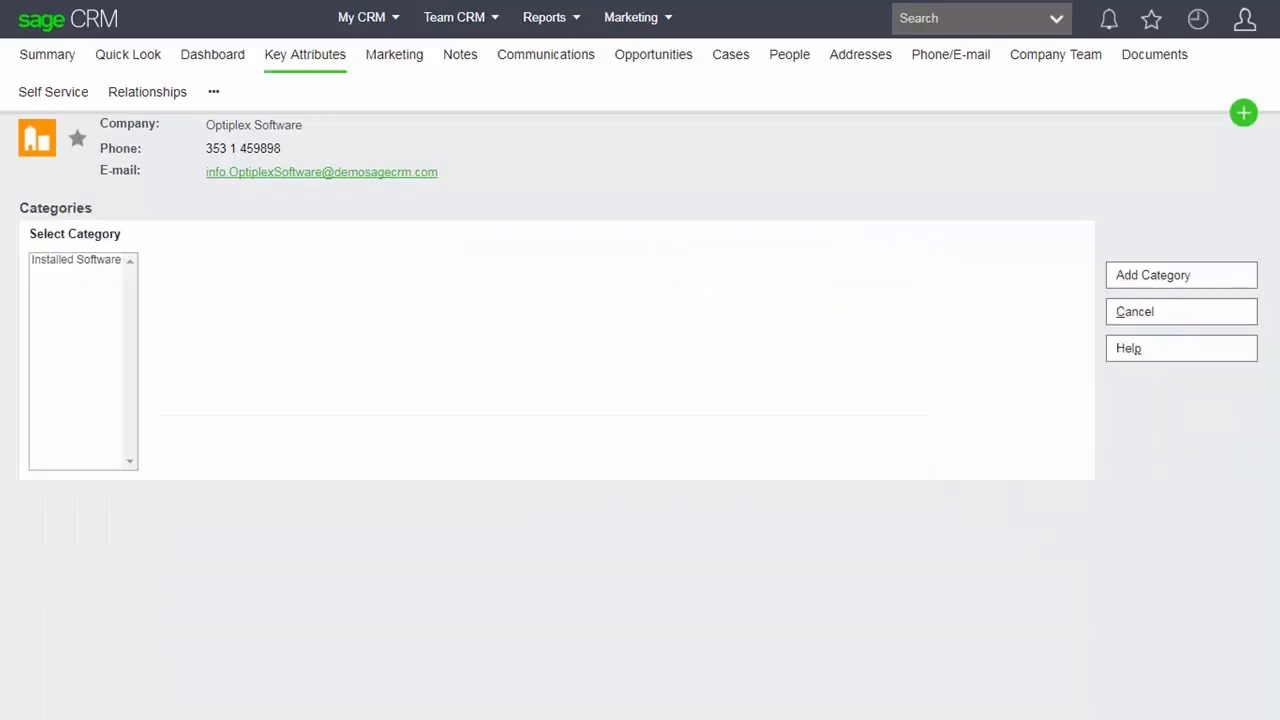
Inspect the Installed Software category available for Optiplex Software and view the key attributes of the recent company Gatecom Inc
left_click(76, 260)
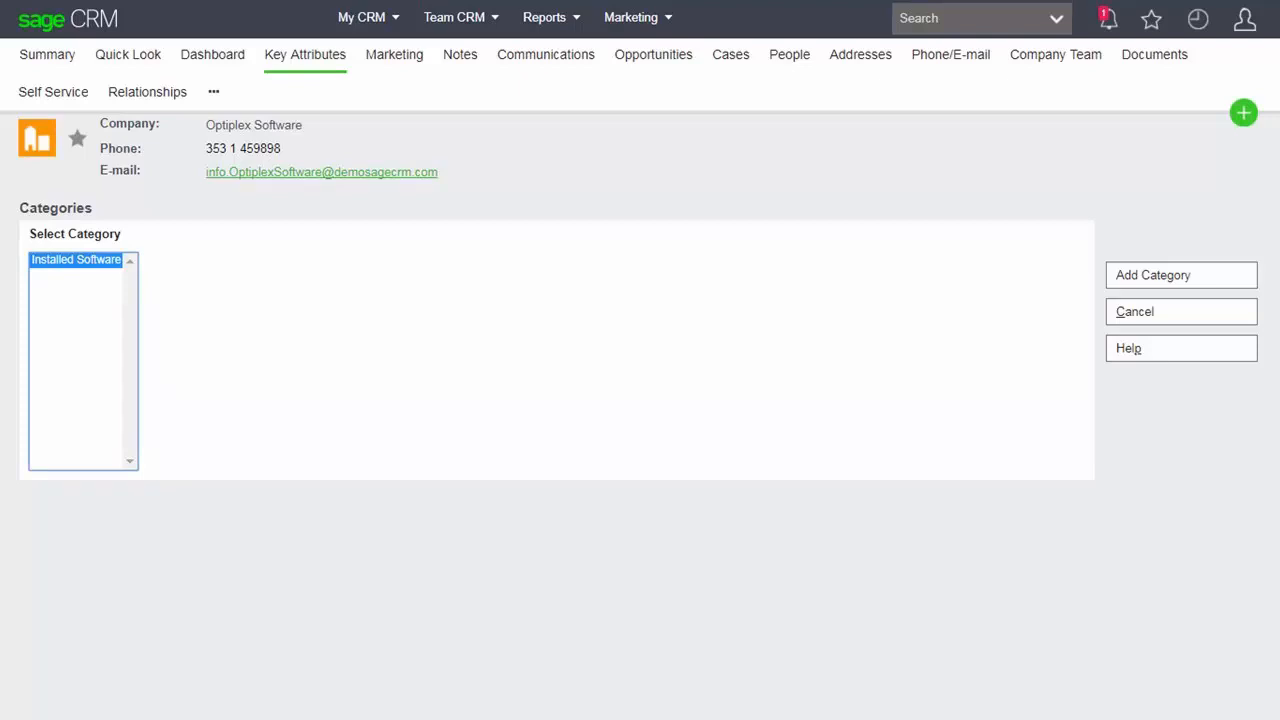
left_click(1198, 19)
left_click(1060, 318)
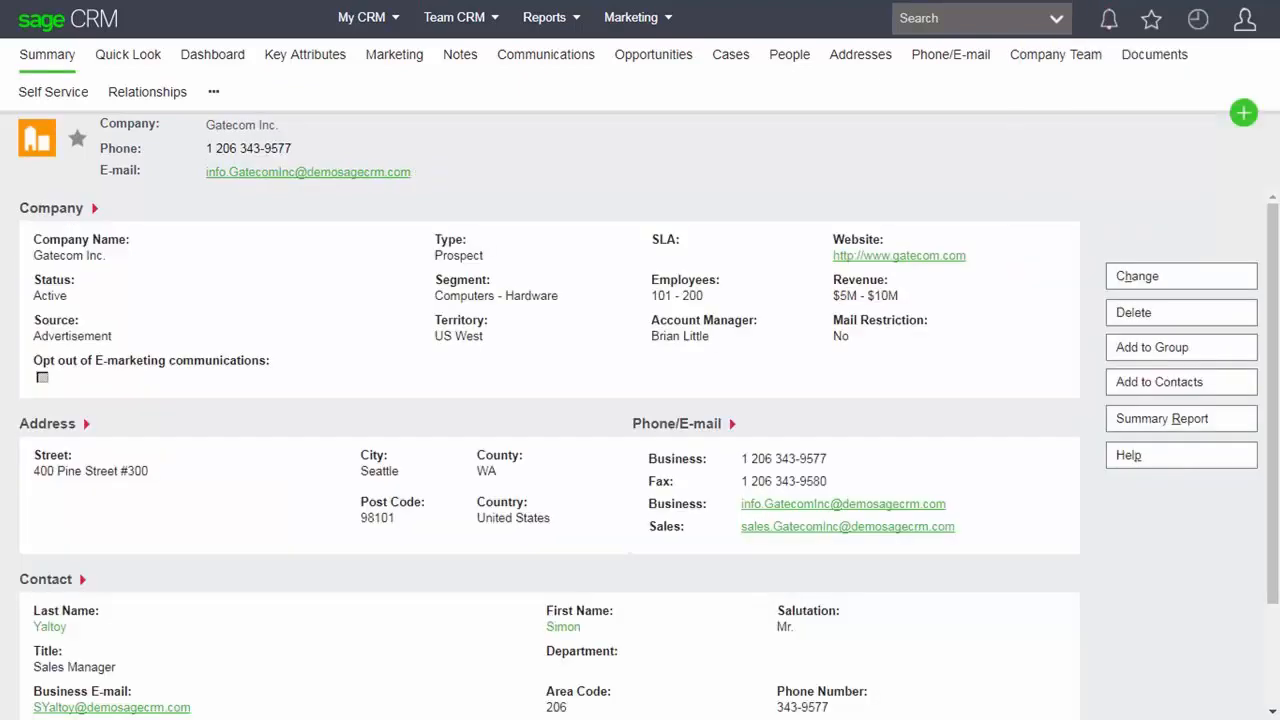
left_click(305, 55)
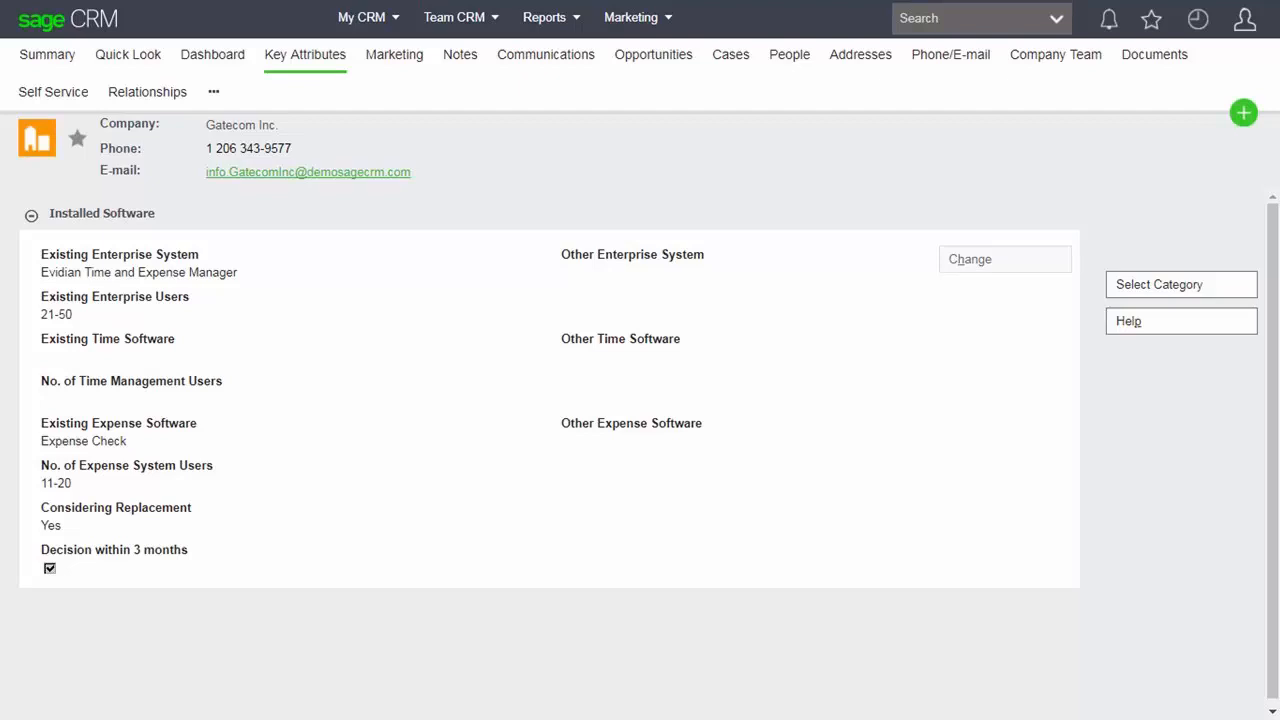
Add the Skills Needed category to the Existing Software category group and check the Key Attributes tab in the Company tab group
mouse_move(1244, 20)
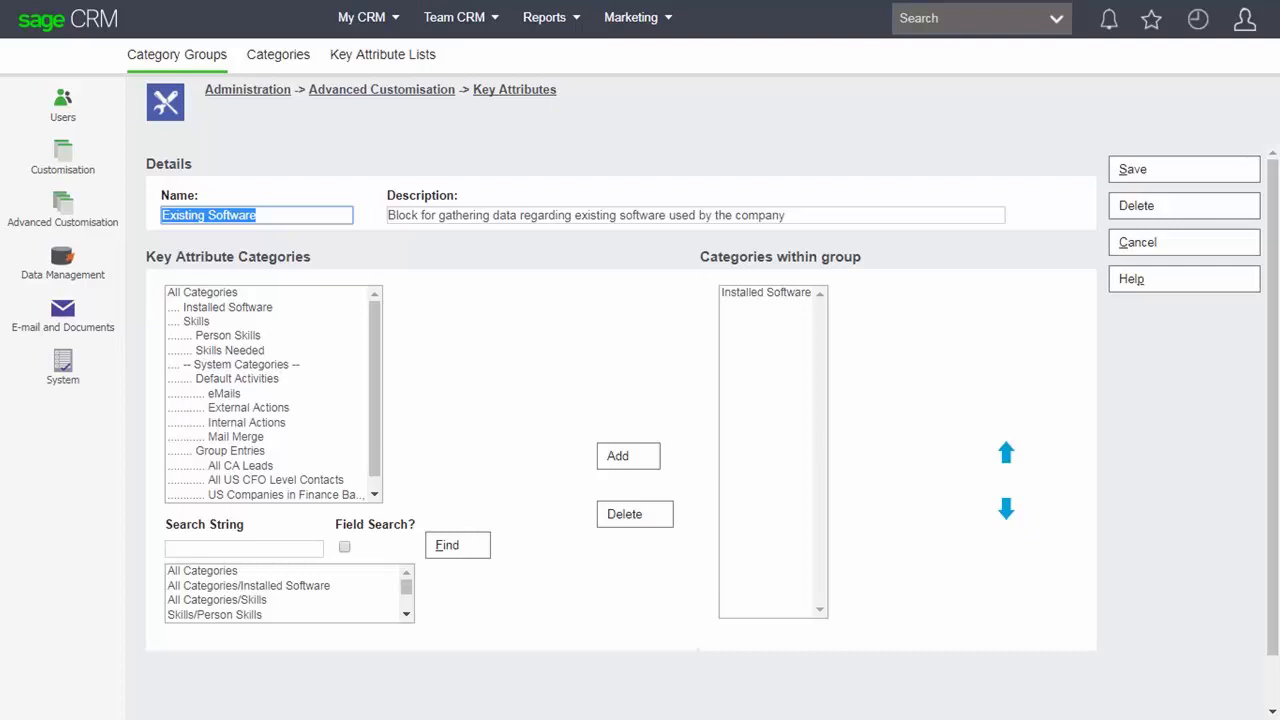
left_click(230, 351)
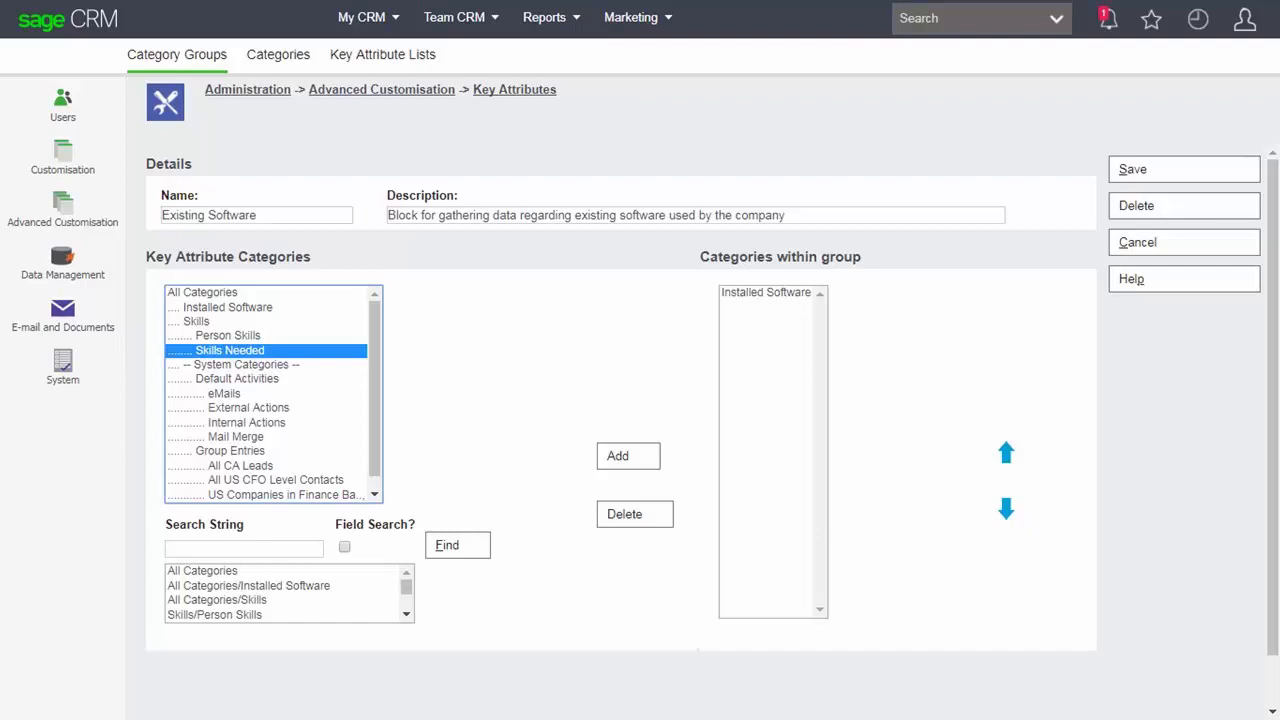
left_click(628, 456)
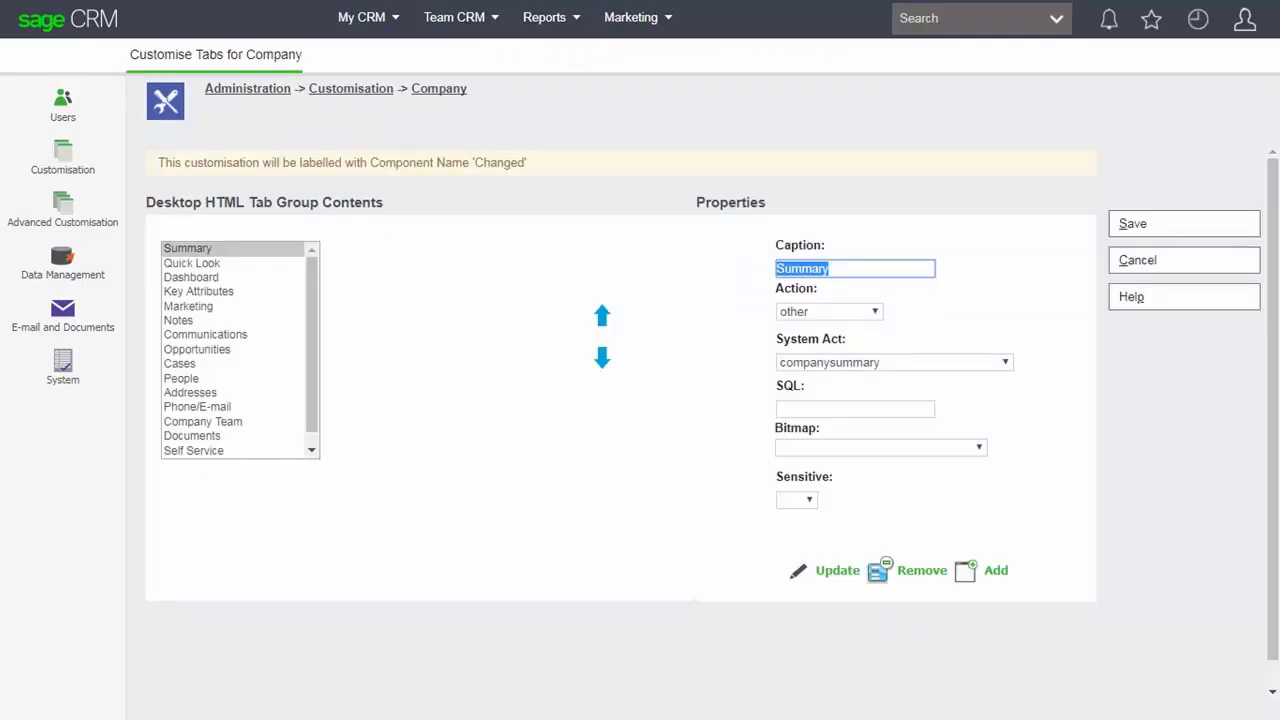
left_click(199, 292)
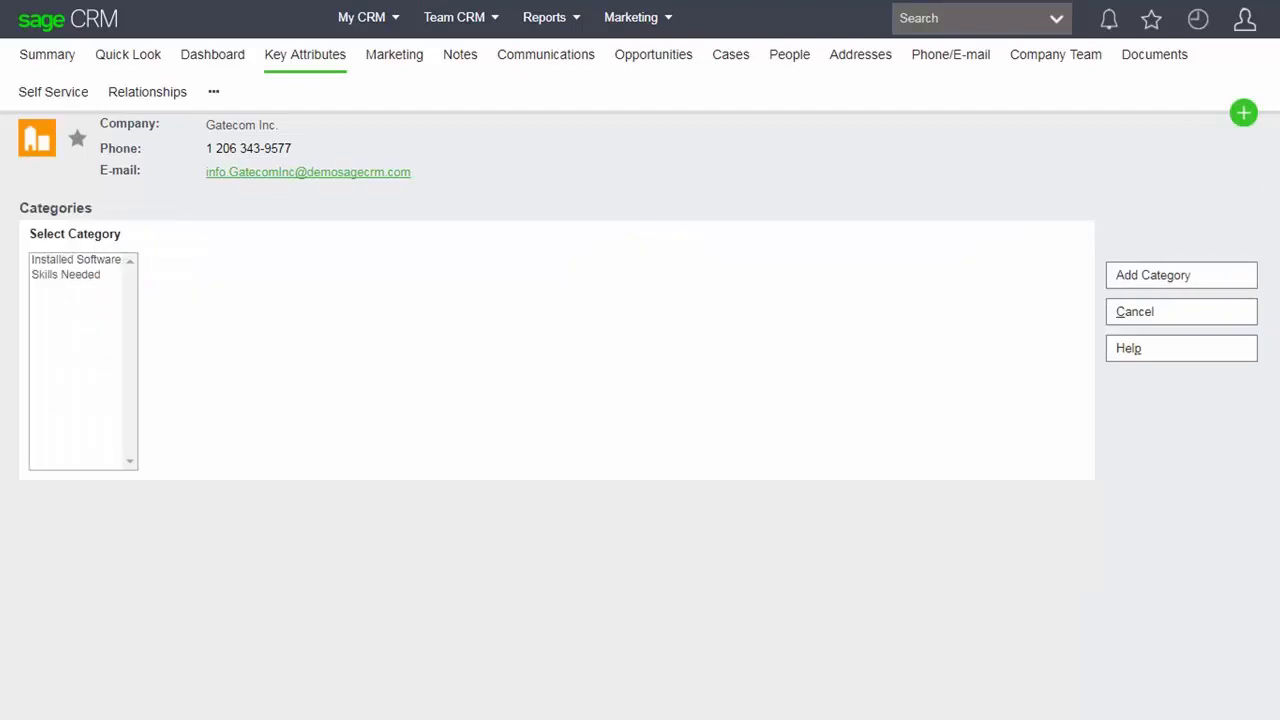
Add the Skills Needed category to Gatecom Inc. with Main Skill HTML, HTML and JQuery ticked and title Junior Programmer, and save it
left_click(66, 275)
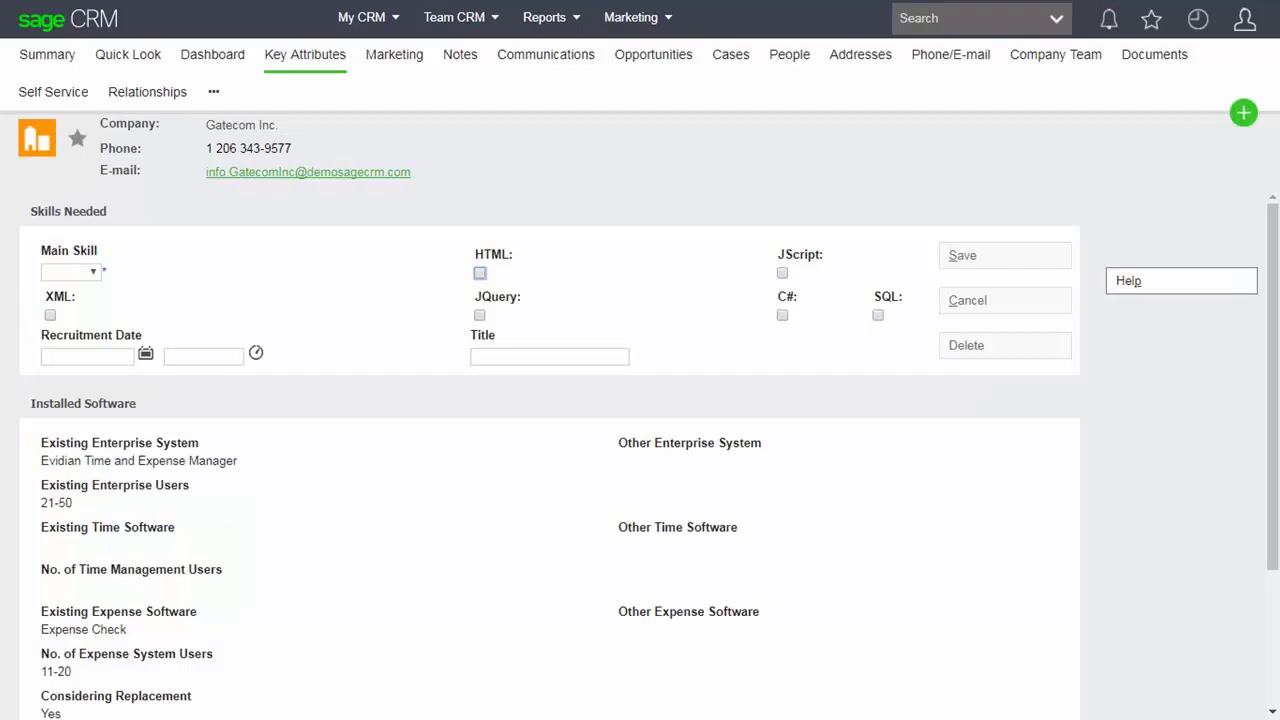
left_click(71, 272)
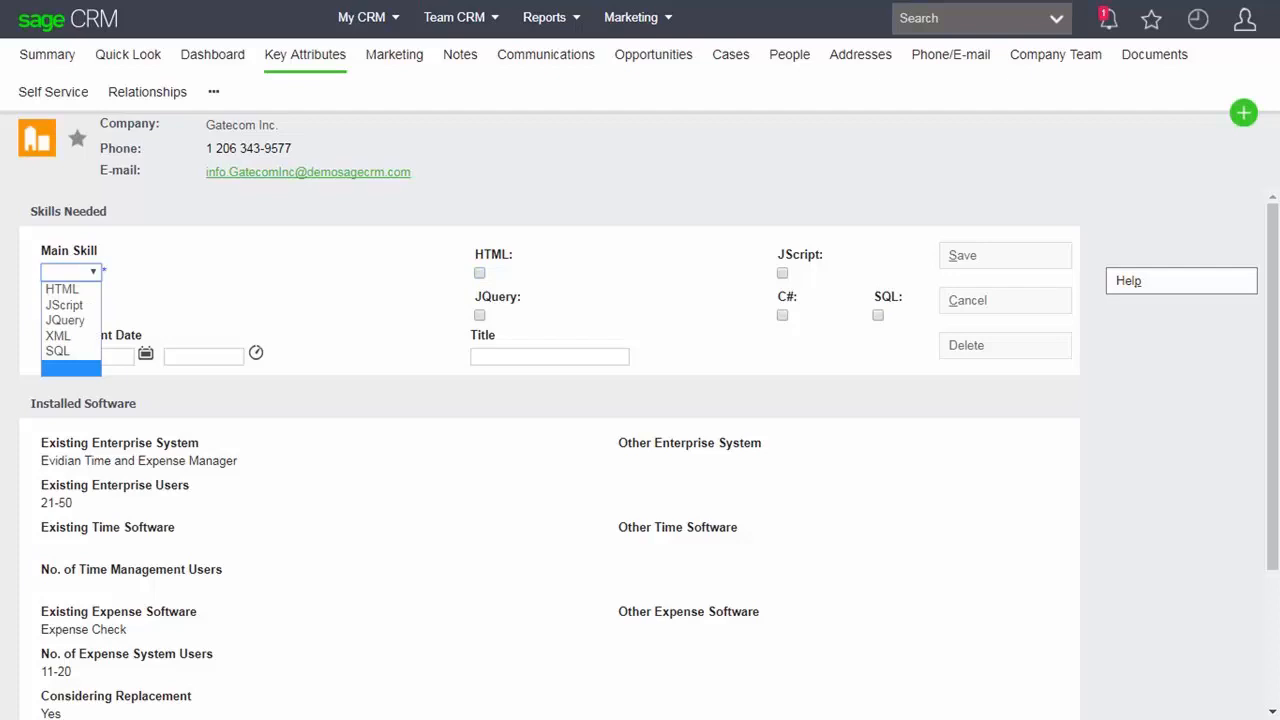
left_click(62, 289)
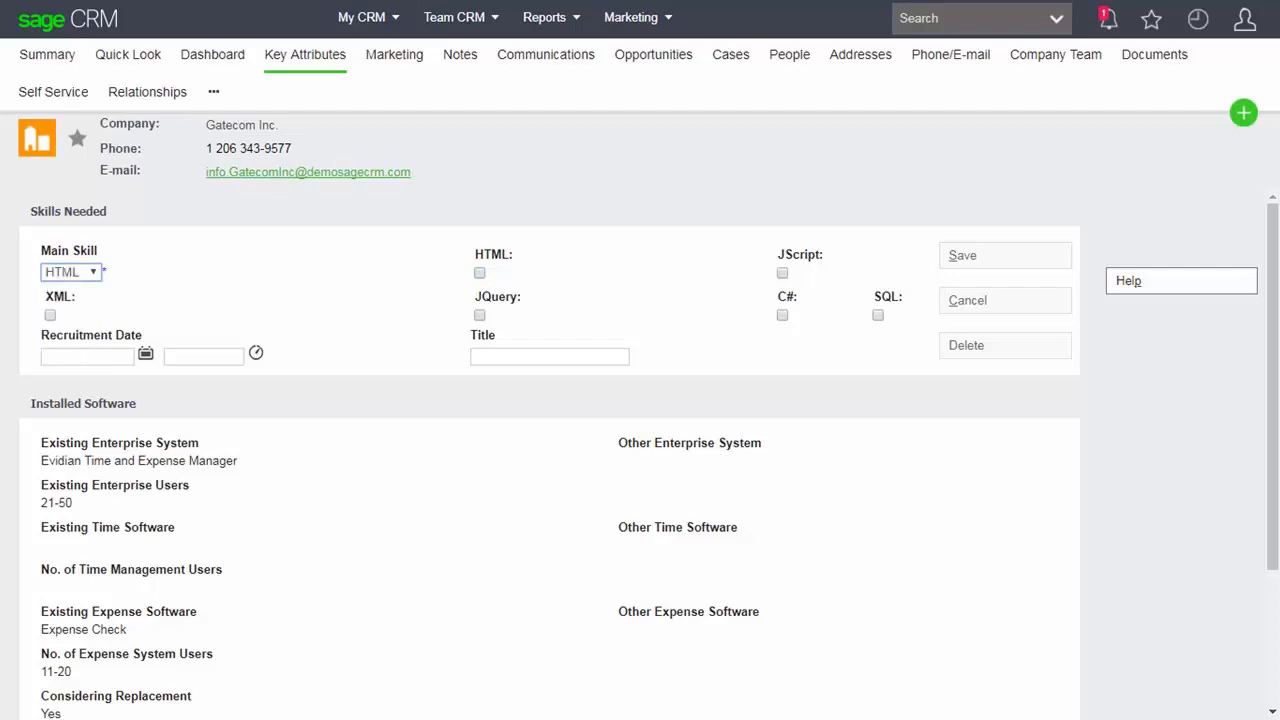
left_click(480, 273)
left_click(549, 357)
type("Junior Programmer")
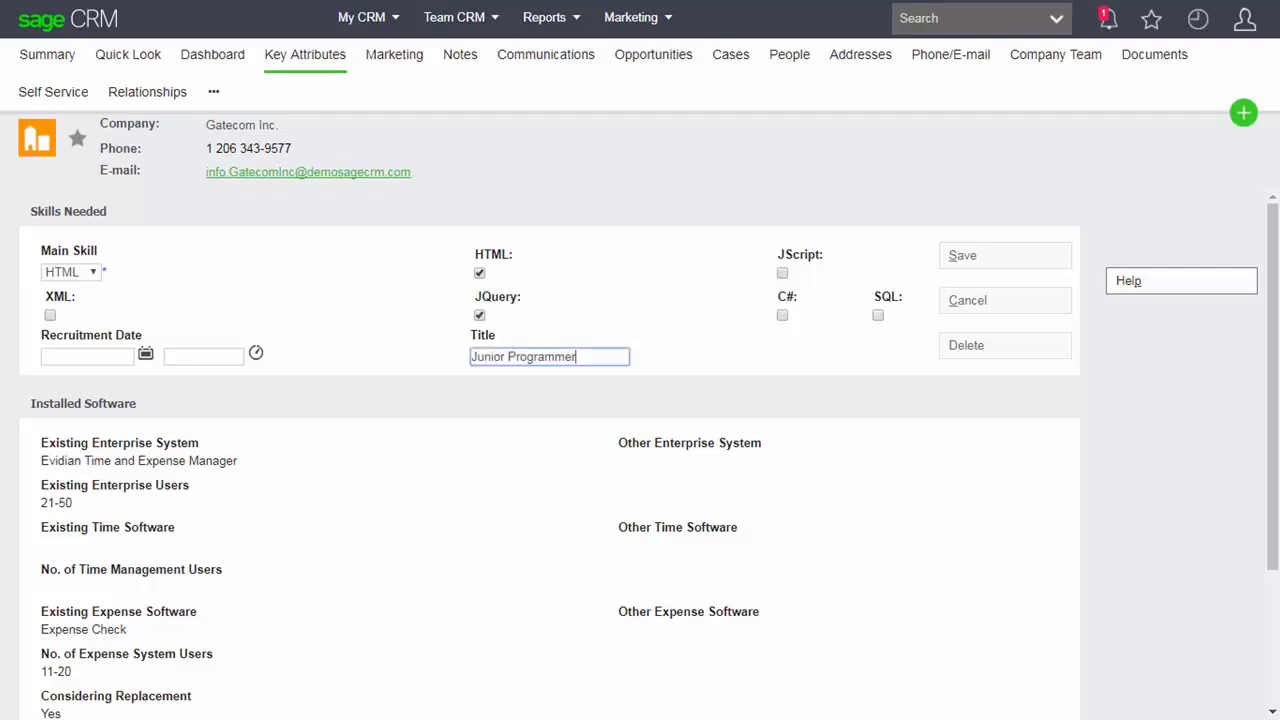
key("Return")
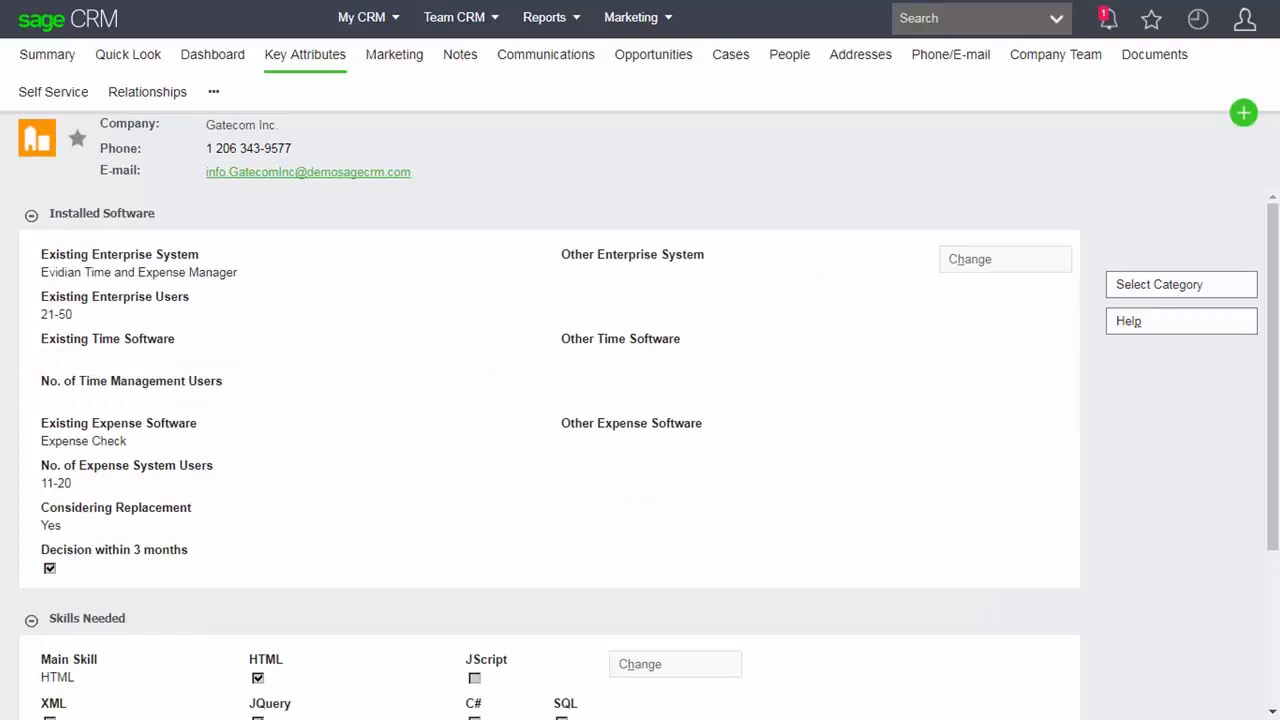
Add and save a second Skills Needed entry with Main Skill JScript, JQuery ticked and title Web Programmer
scroll(550, 450, "down", 3)
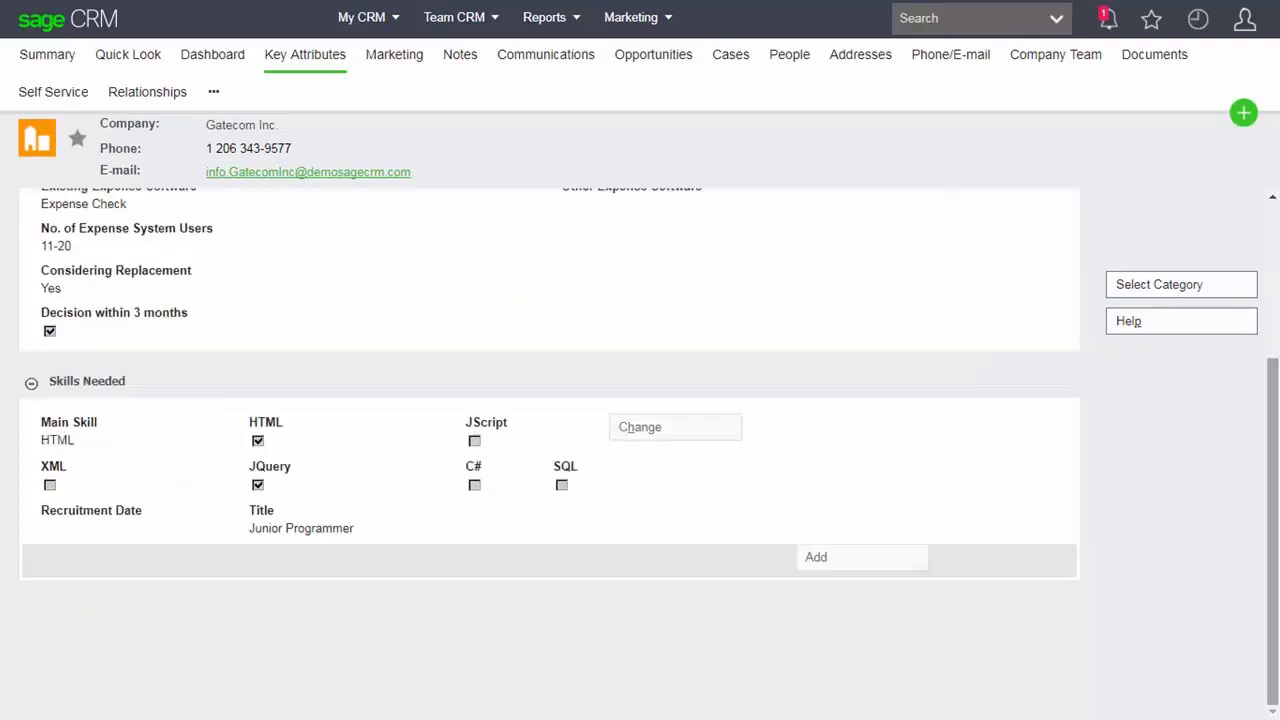
left_click(862, 558)
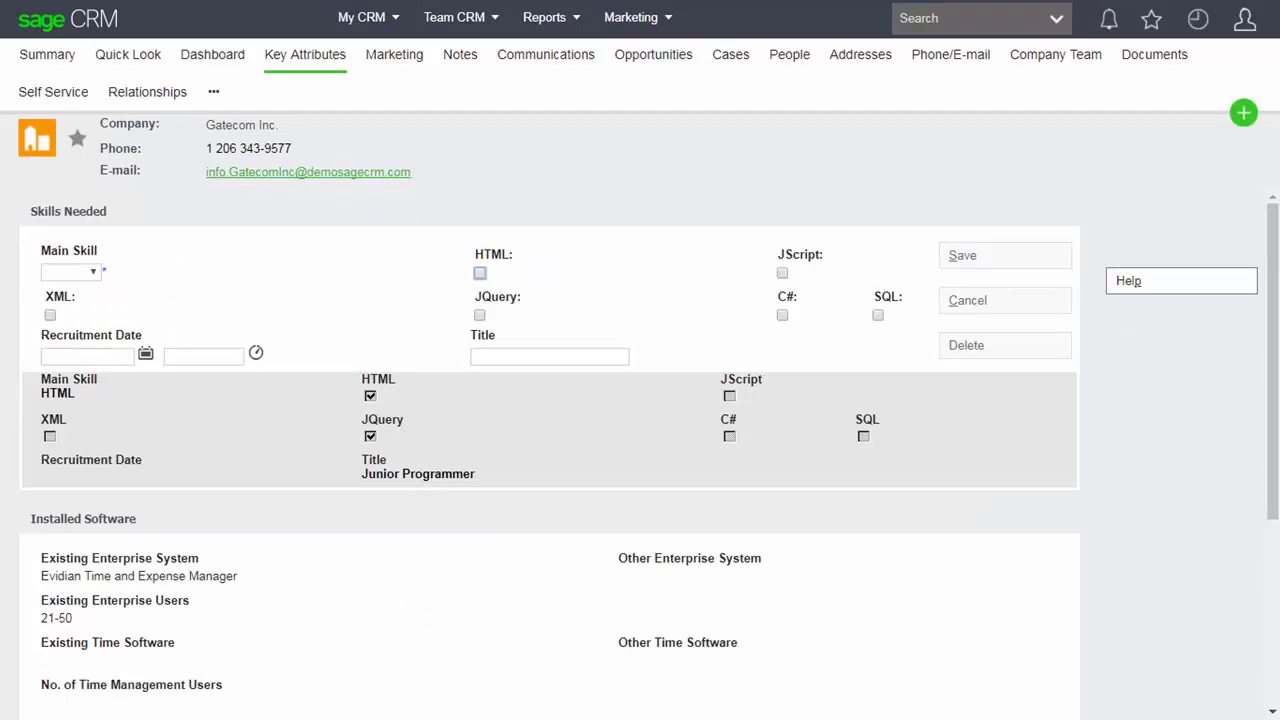
left_click(93, 272)
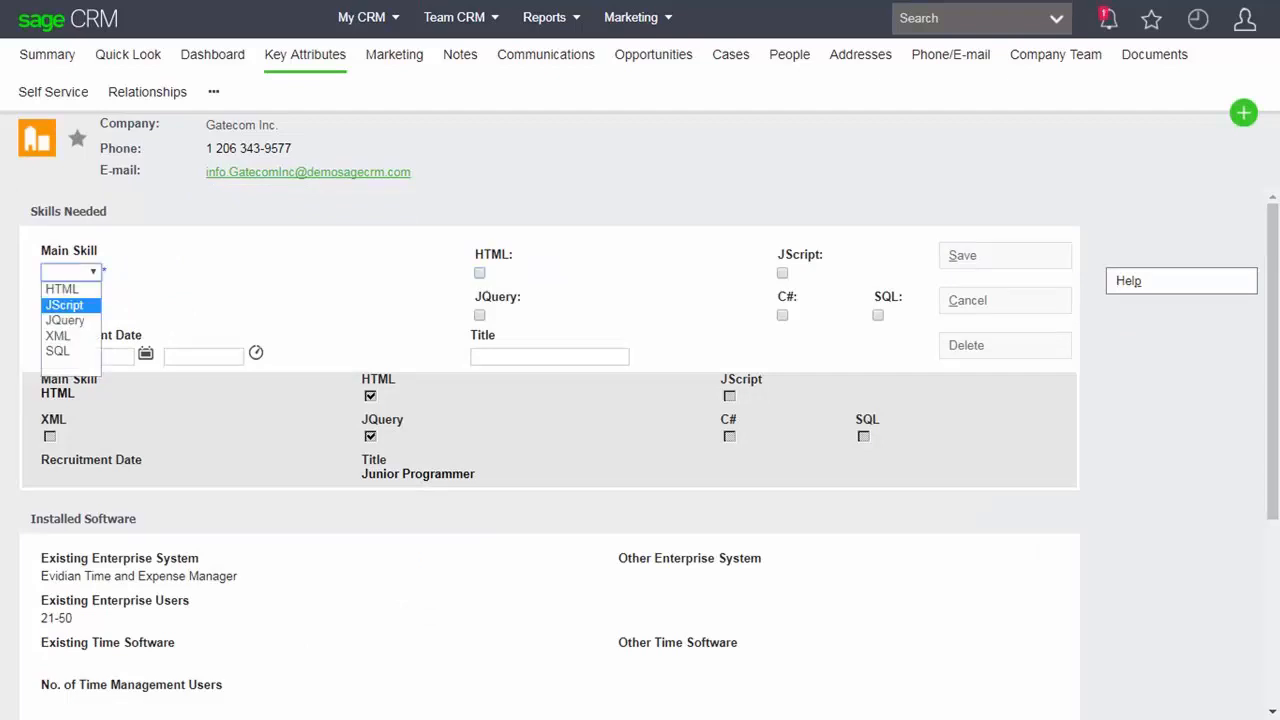
left_click(65, 305)
left_click(480, 315)
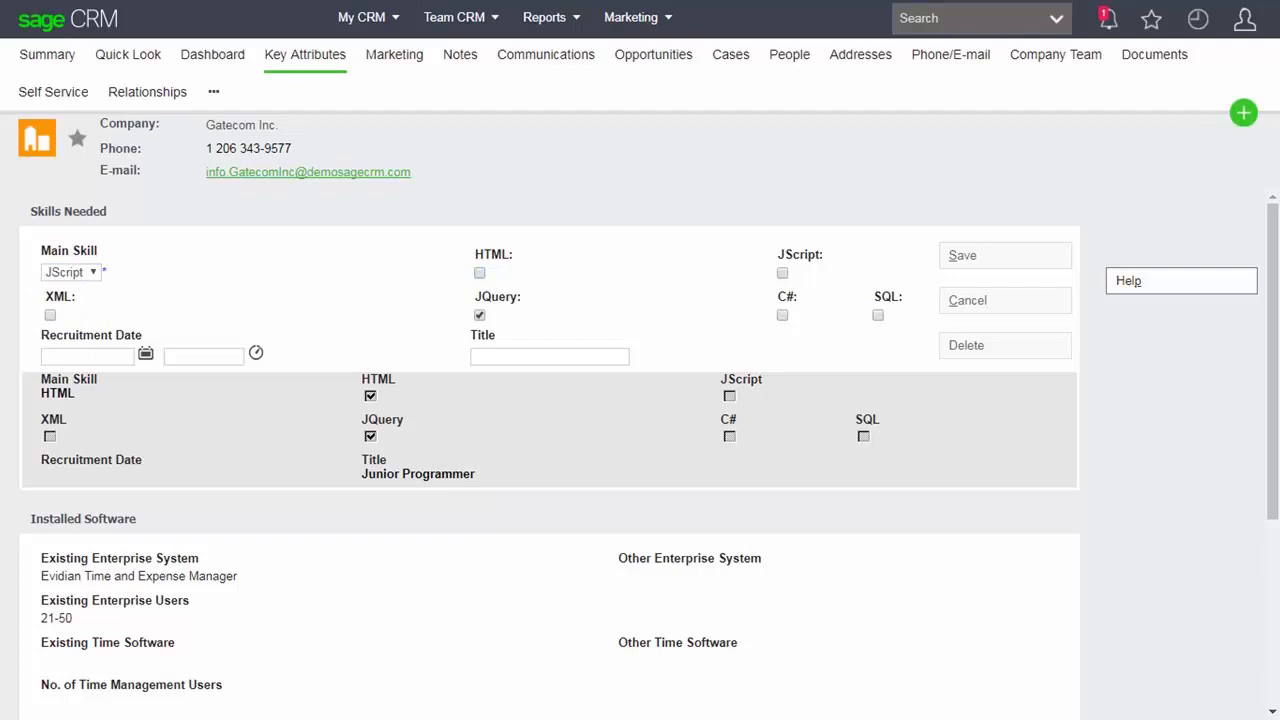
left_click(550, 357)
type("Web Programmer")
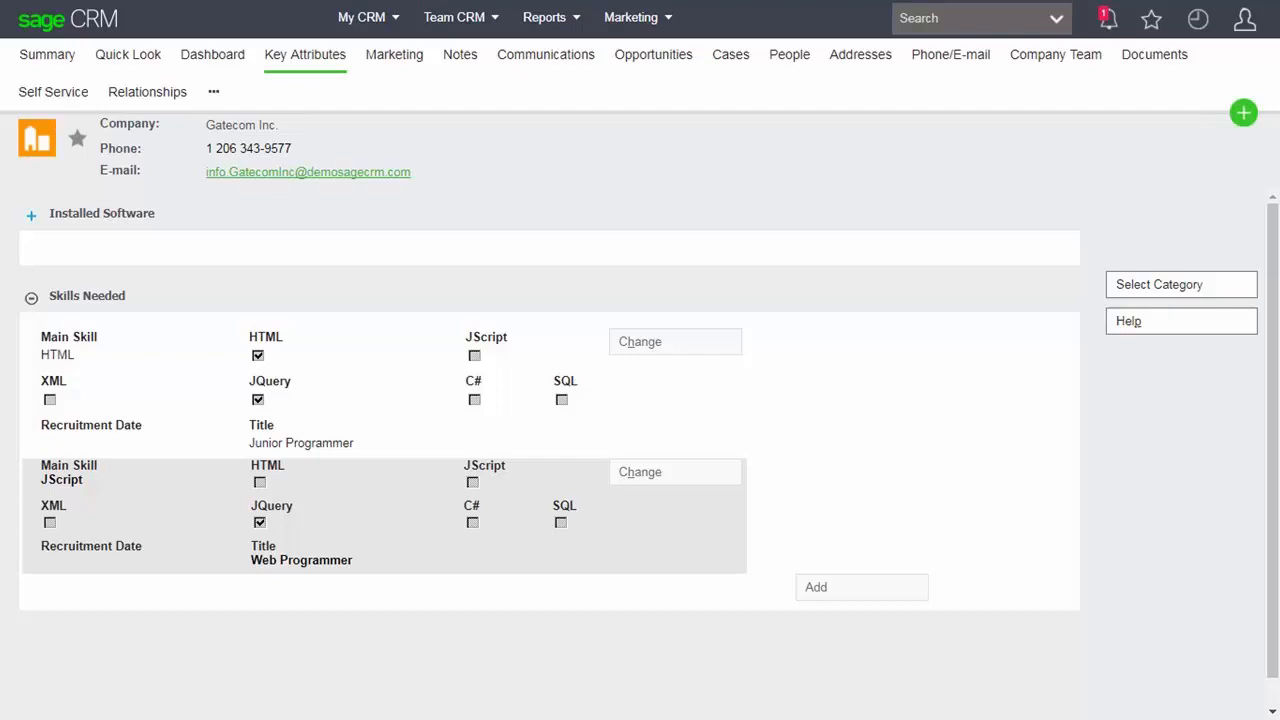
Open the user account options to reach the administration area
left_click(1245, 18)
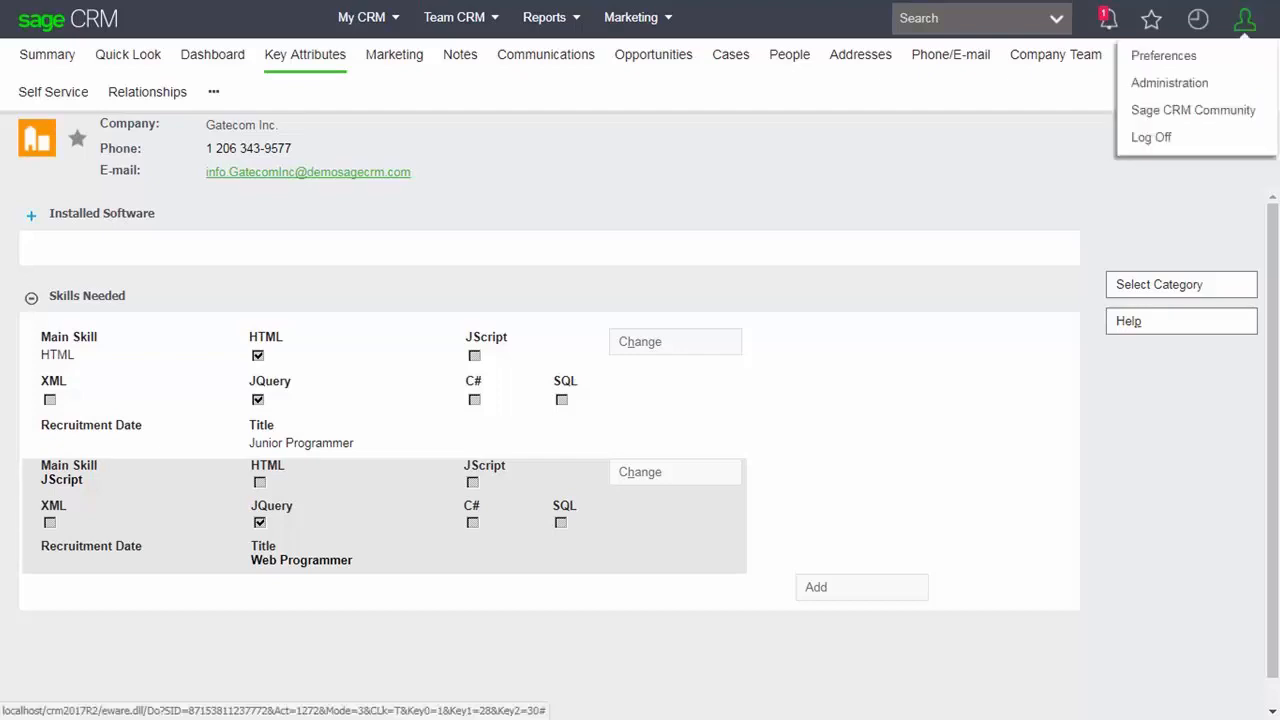